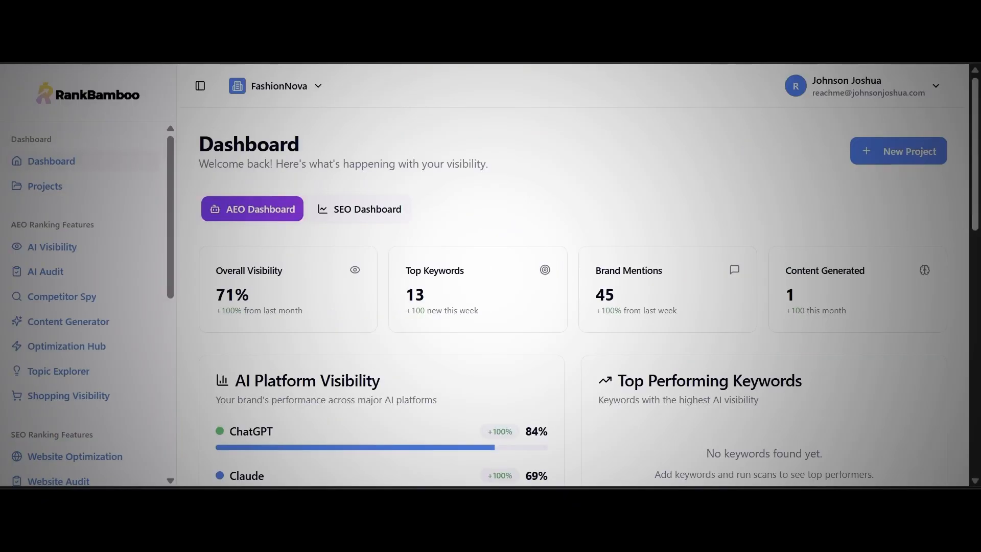
drag(975, 215, 957, 230)
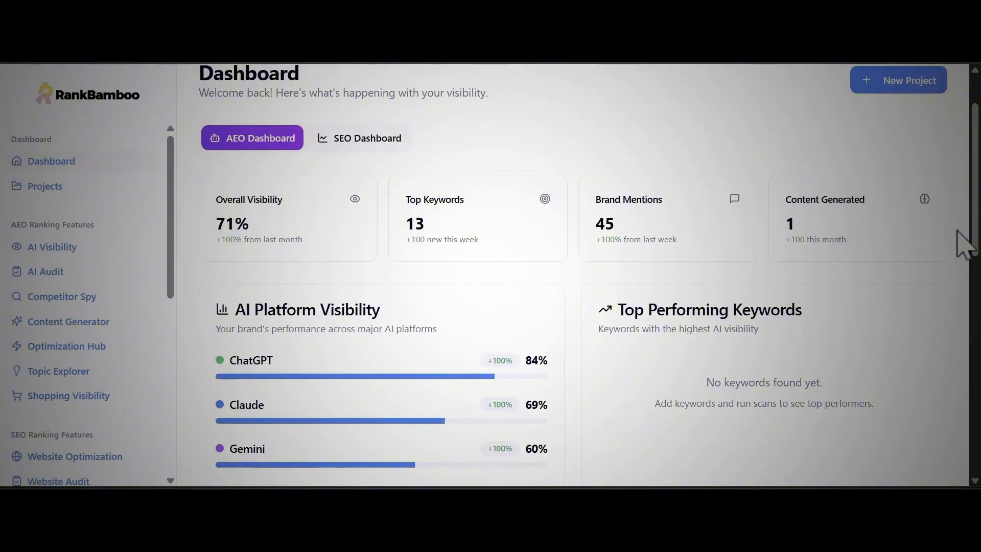
scroll(910, 245, down, 1)
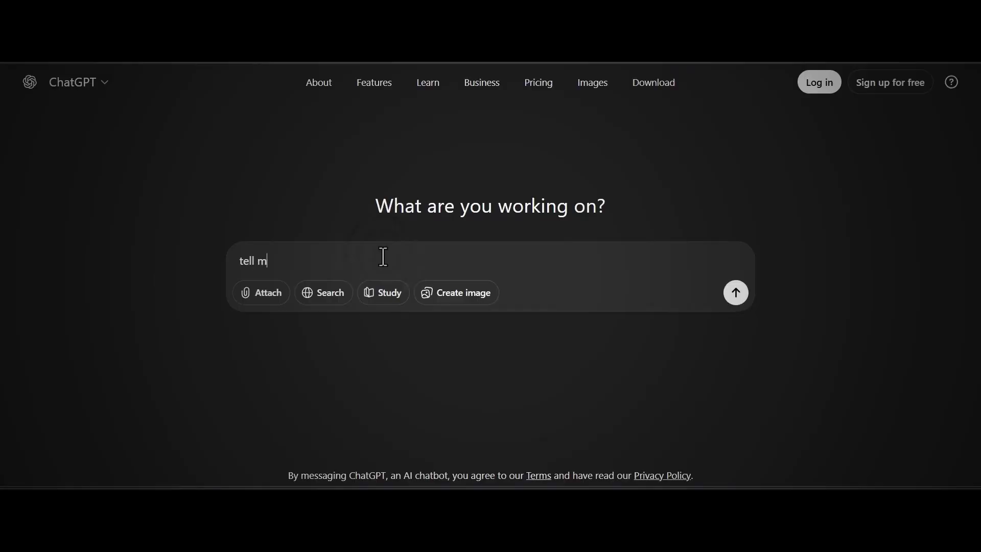
Ask ChatGPT "tell me about fashionnova".
text(about fashionnova)
key(Return)
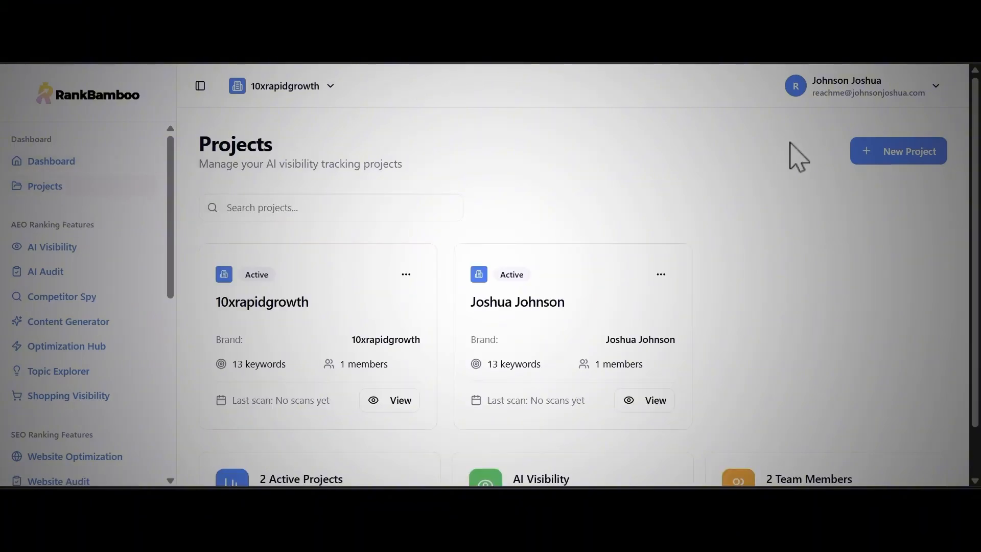
click(913, 155)
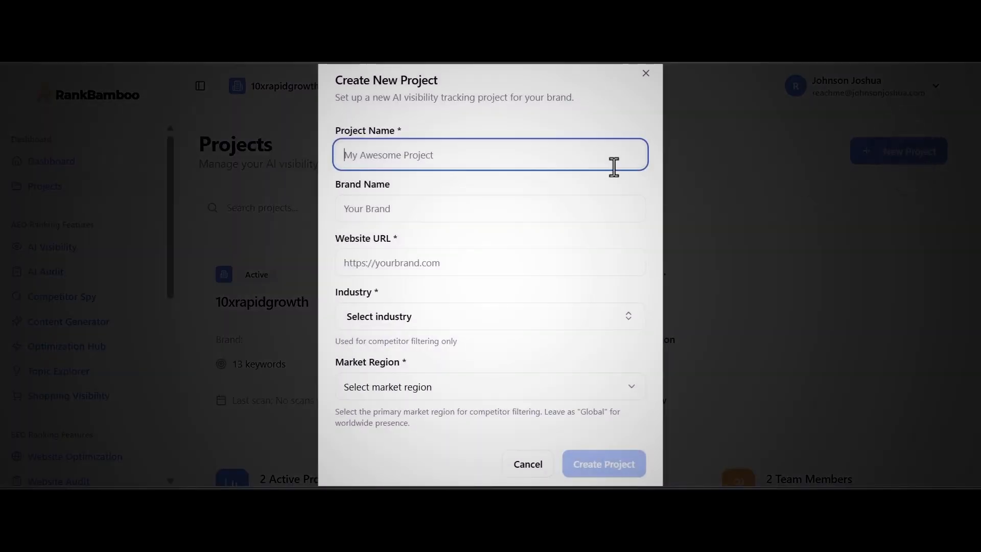
text(Fas)
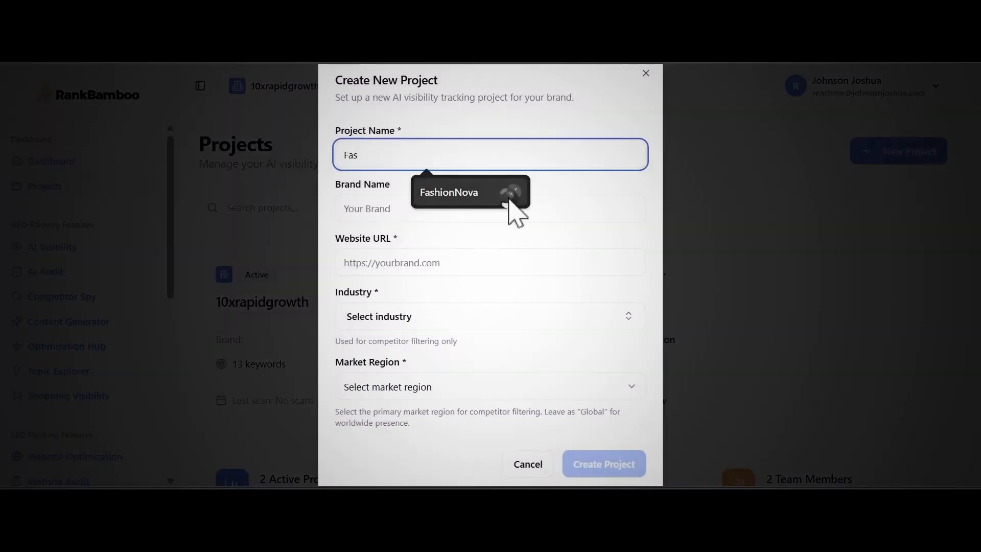
click(509, 202)
click(469, 216)
text(Fashion Nova)
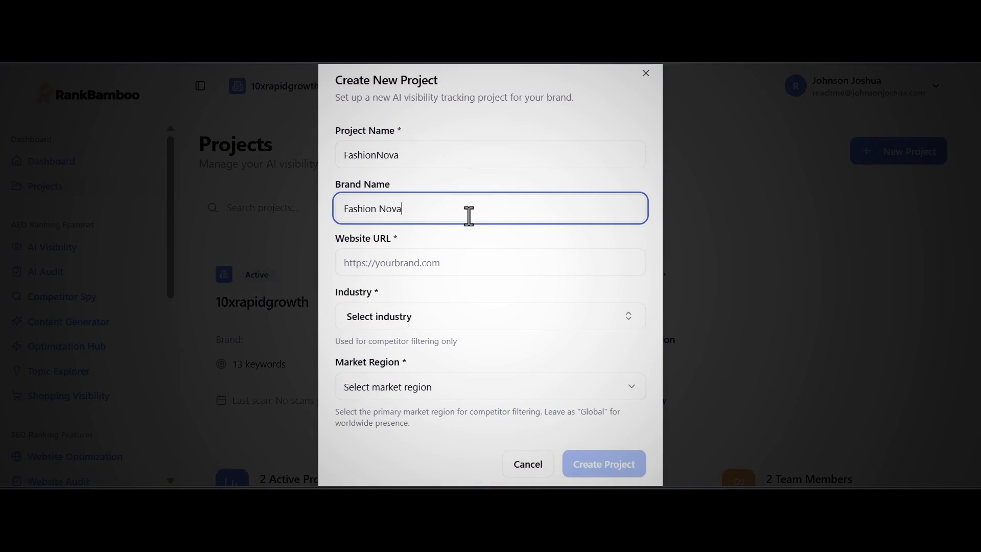
click(449, 263)
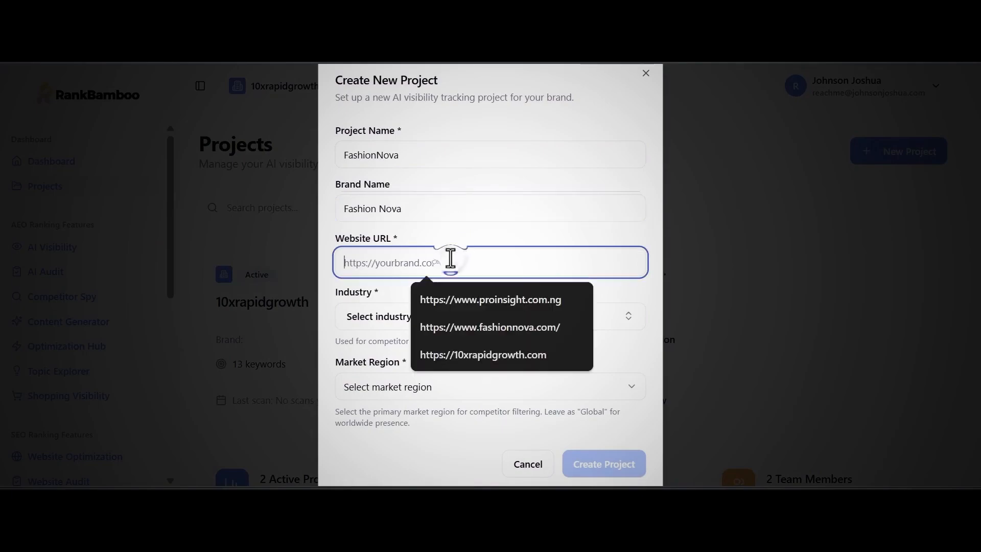
click(479, 327)
Set the industry to Fashion & Apparel, Plus Size Fashion, and the market region to United States, and create the project.
click(593, 317)
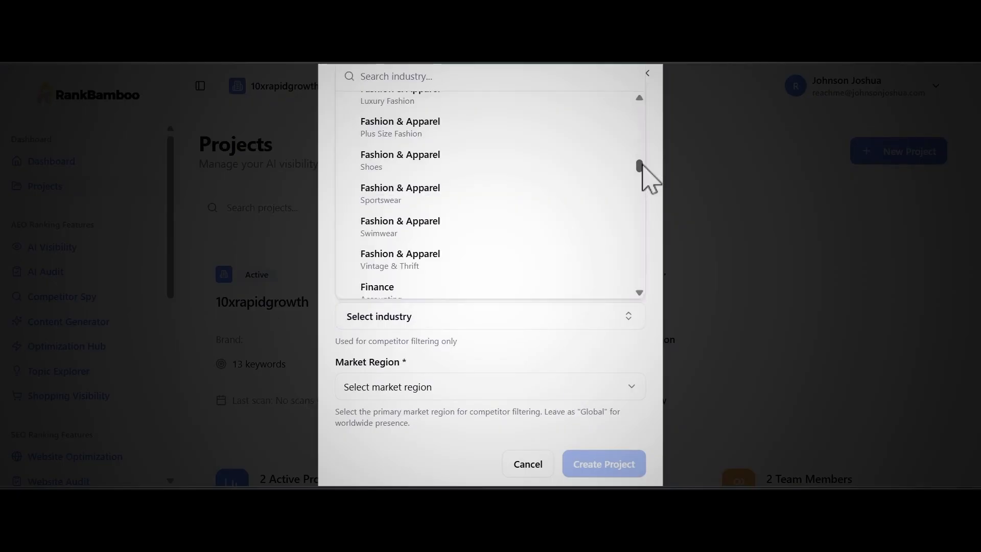
scroll(486, 241, up, 2)
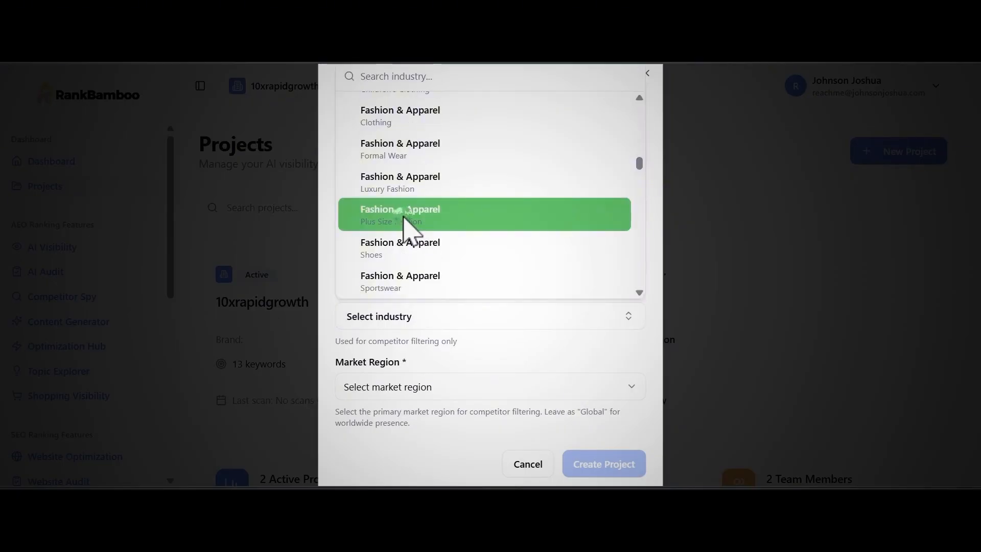
click(407, 225)
click(572, 390)
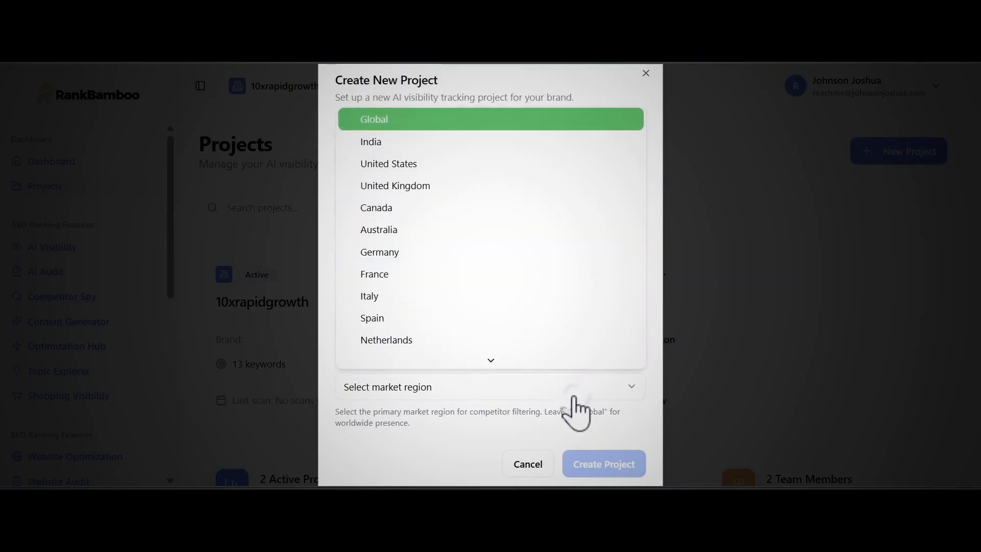
click(459, 163)
click(603, 465)
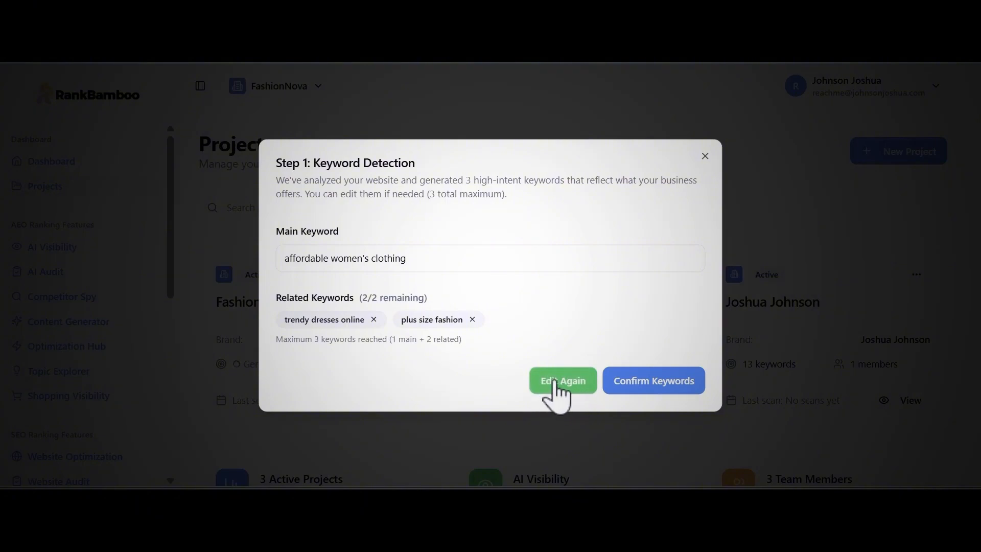
Confirm the suggested keywords and run the first scan with all 23 AI-generated and template prompts.
click(656, 384)
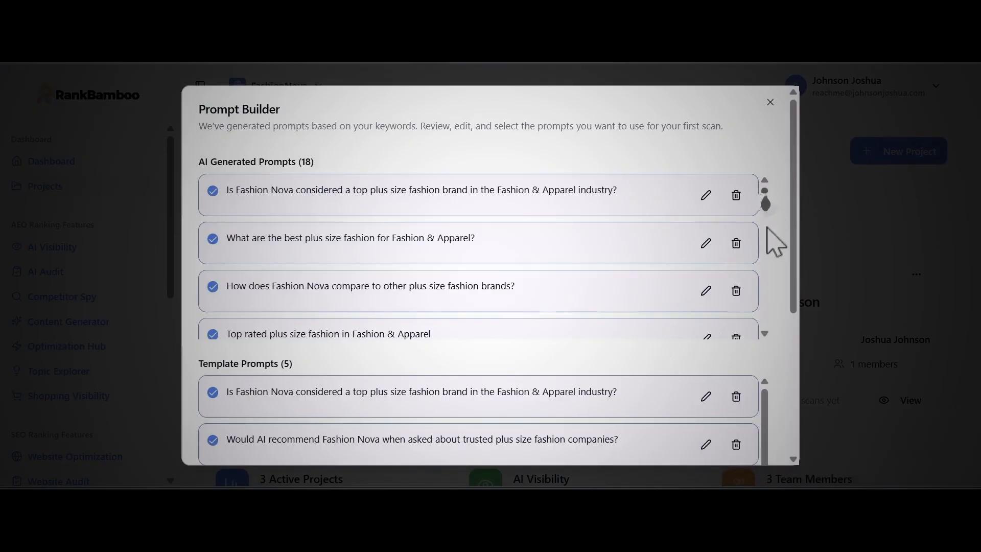
drag(768, 225, 751, 203)
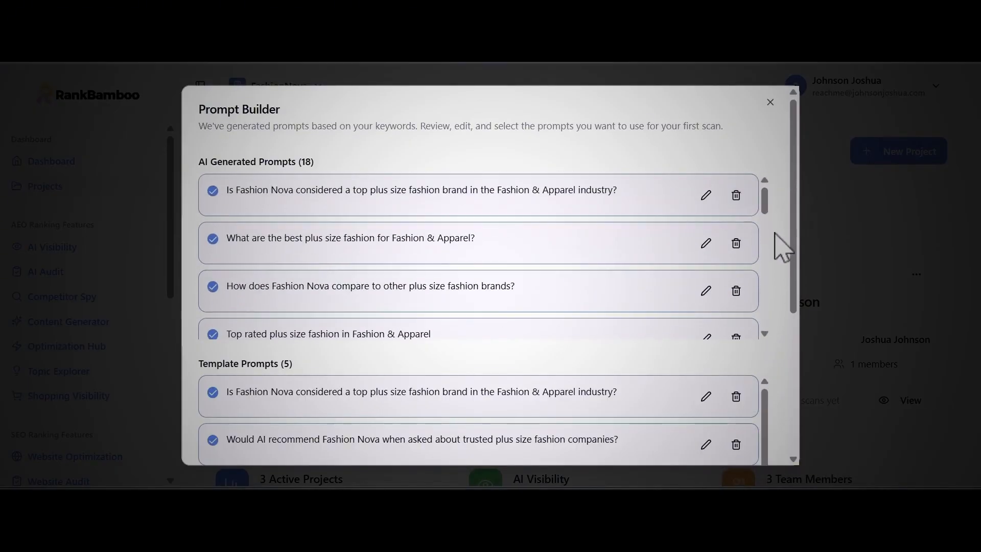
drag(794, 276, 800, 467)
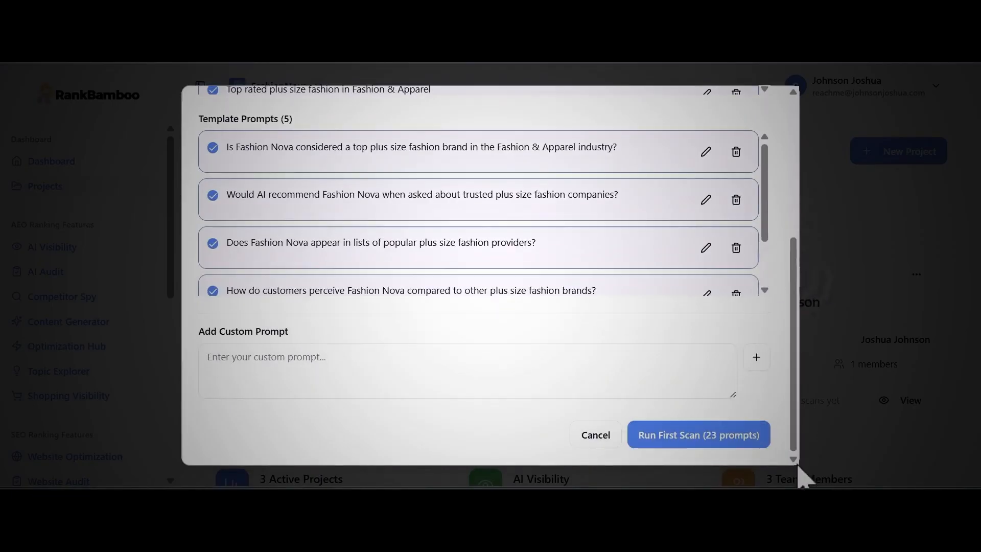
click(691, 436)
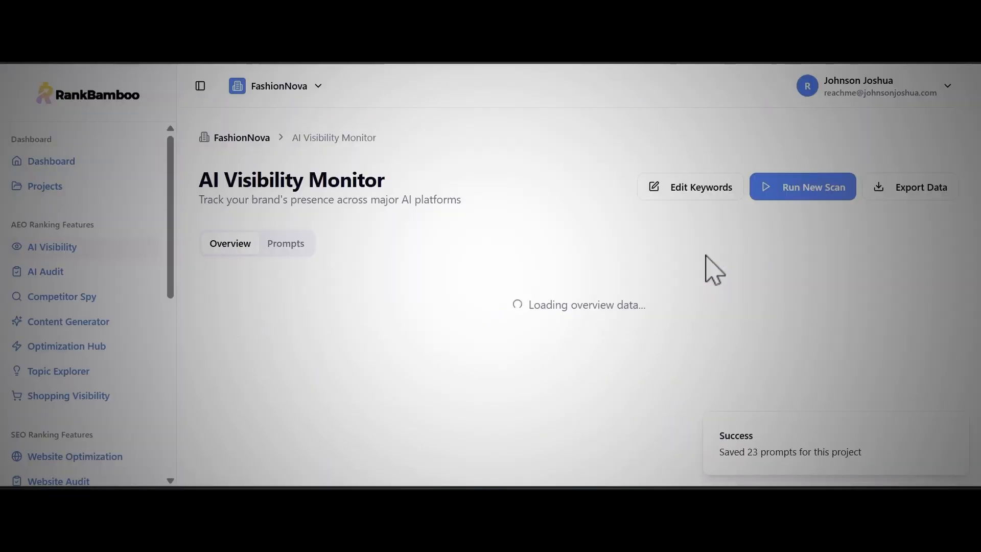
drag(974, 114, 974, 204)
click(591, 426)
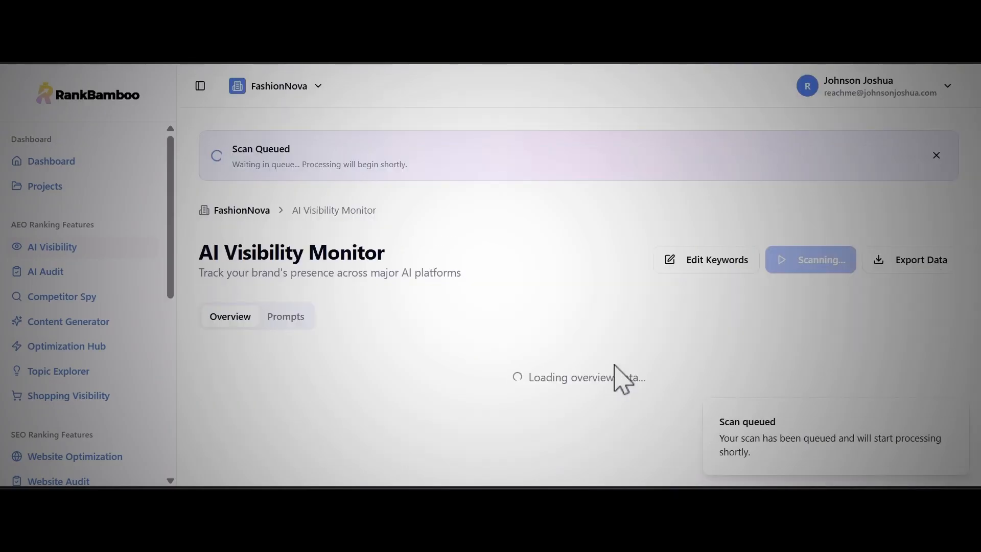
Review the scan's brand visibility, top prompts and top brands for ChatGPT, and switch the overview to Claude.
scroll(974, 160, down, 3)
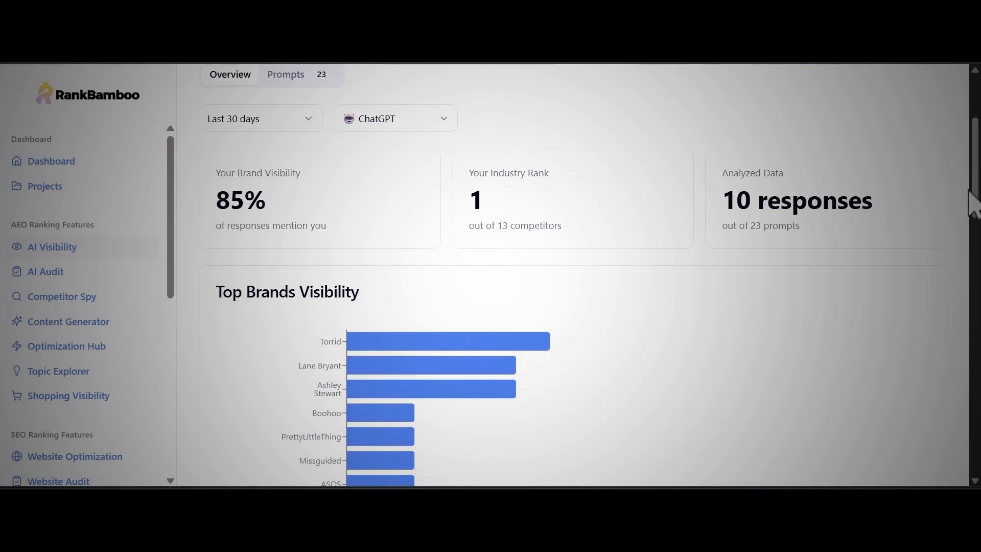
scroll(974, 198, down, 1)
scroll(973, 198, down, 10)
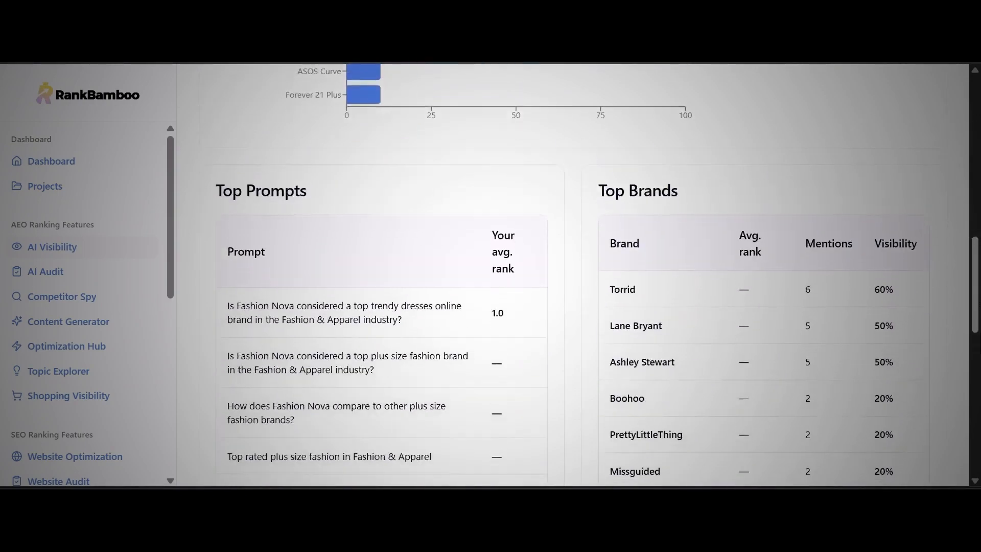
drag(975, 359, 944, 192)
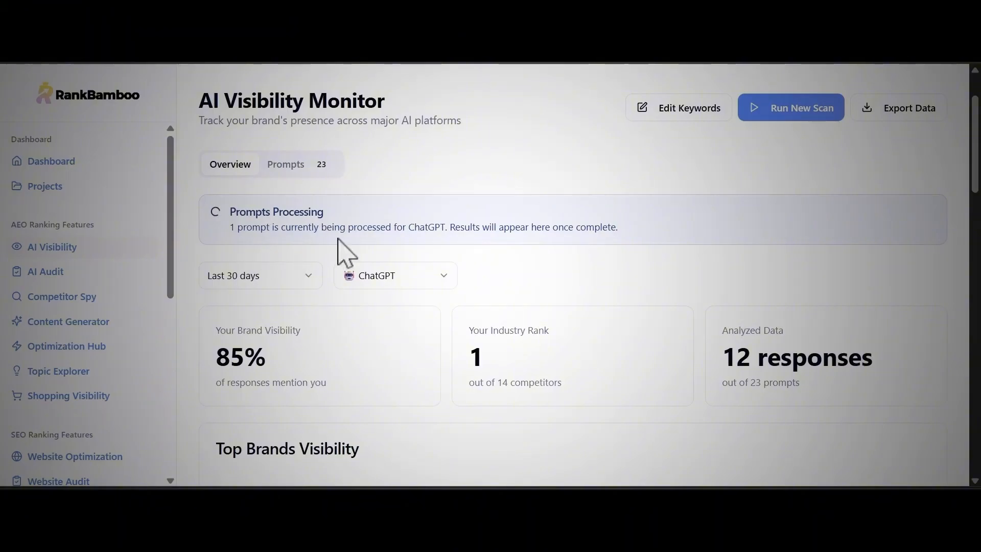
click(419, 287)
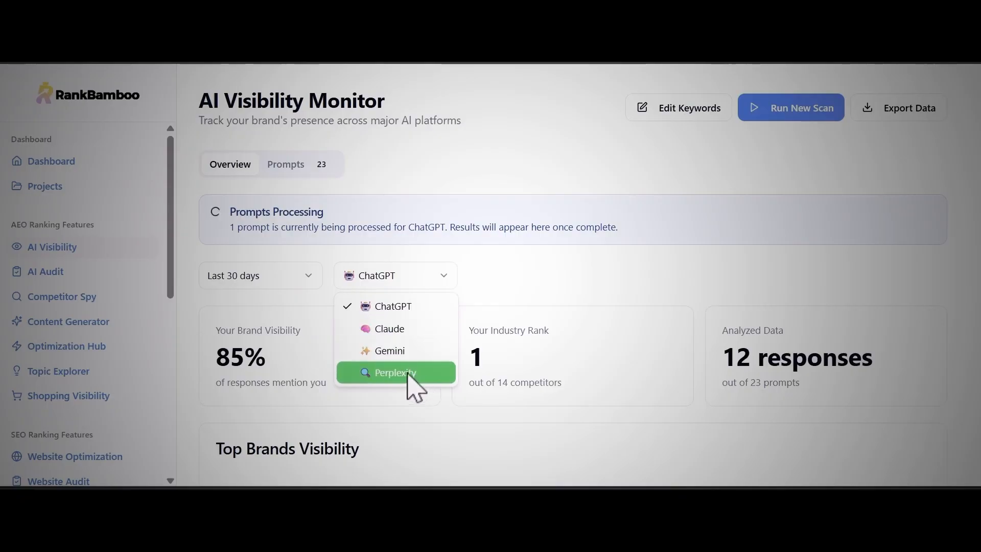
click(399, 330)
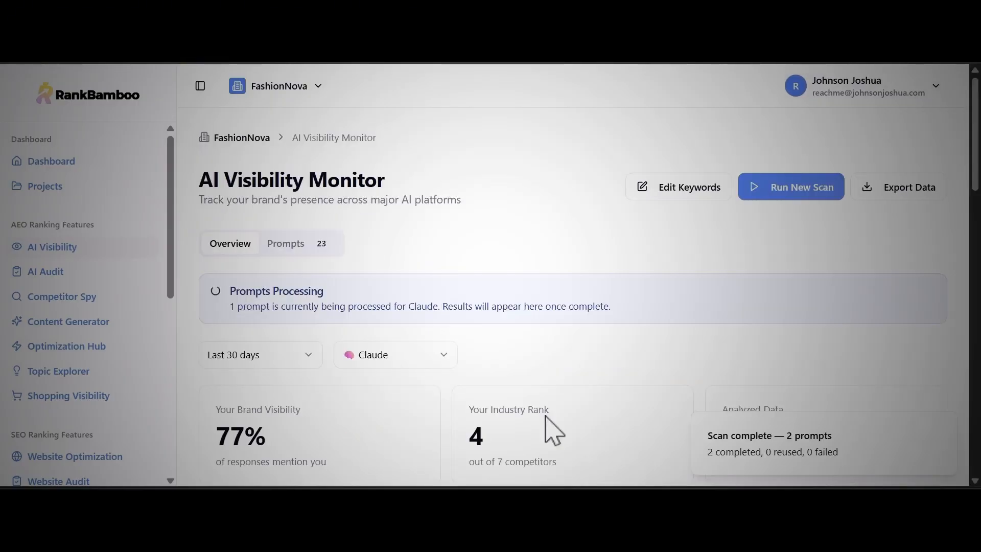
Run an AI Audit for LLM readiness on the domain fashionnova.com and review its checklist results.
click(54, 271)
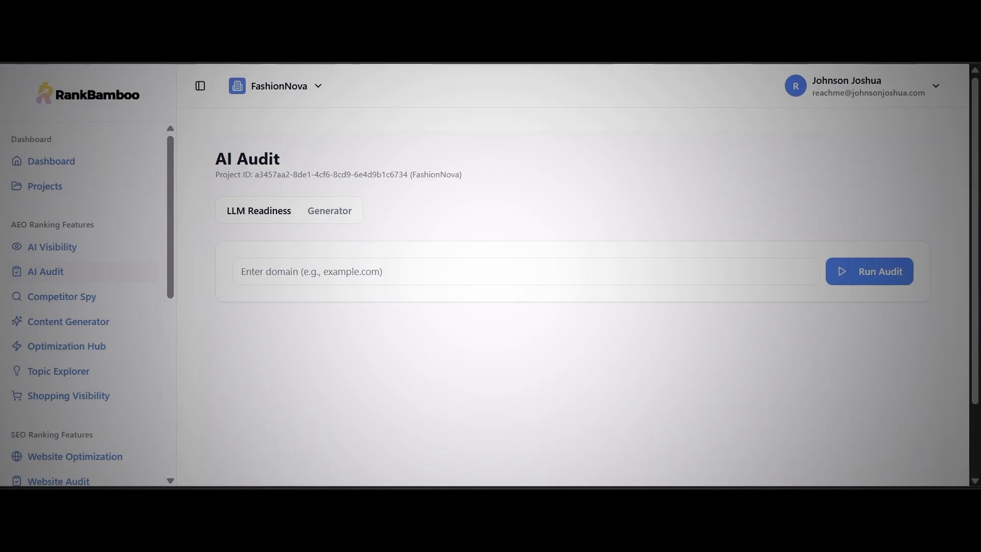
click(414, 280)
text(fashionnova.com)
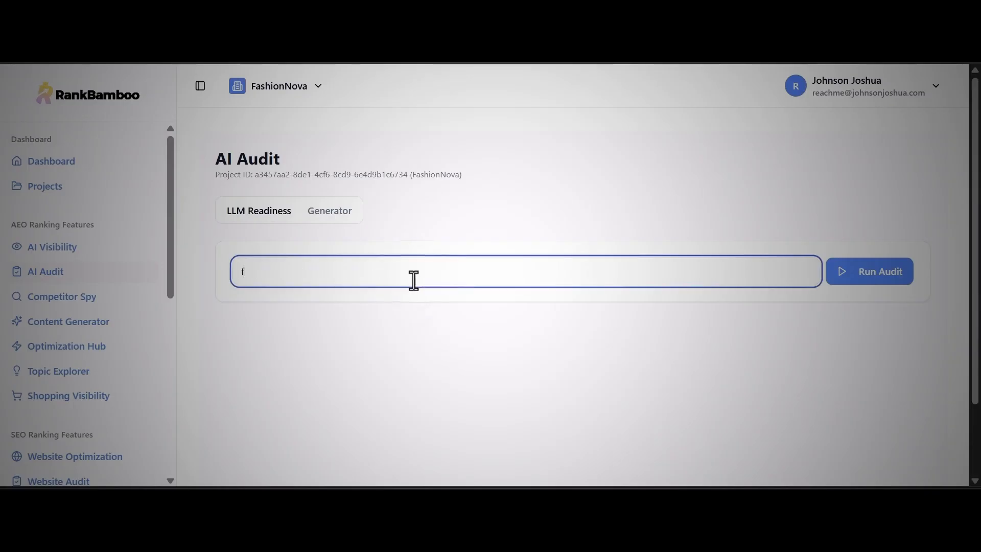
click(847, 277)
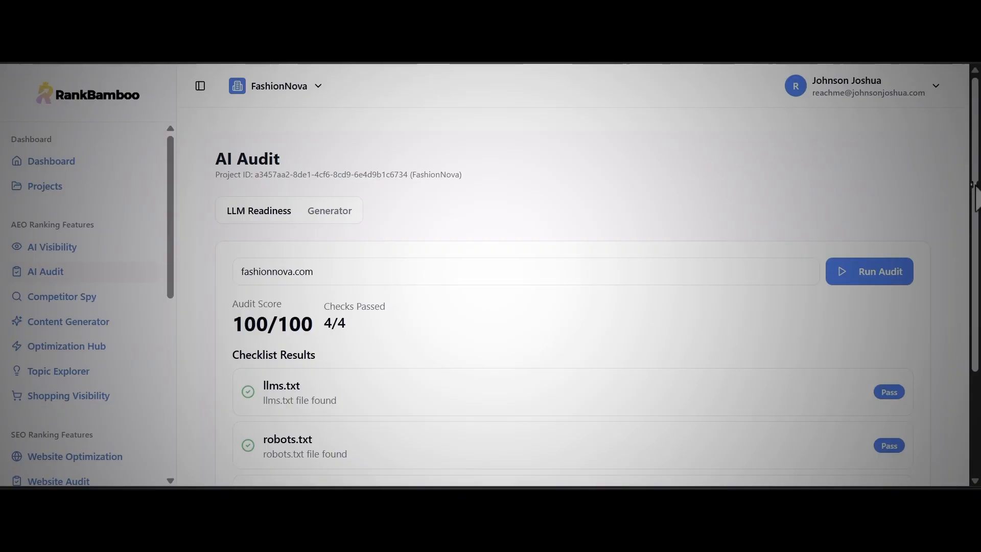
scroll(975, 199, down, 3)
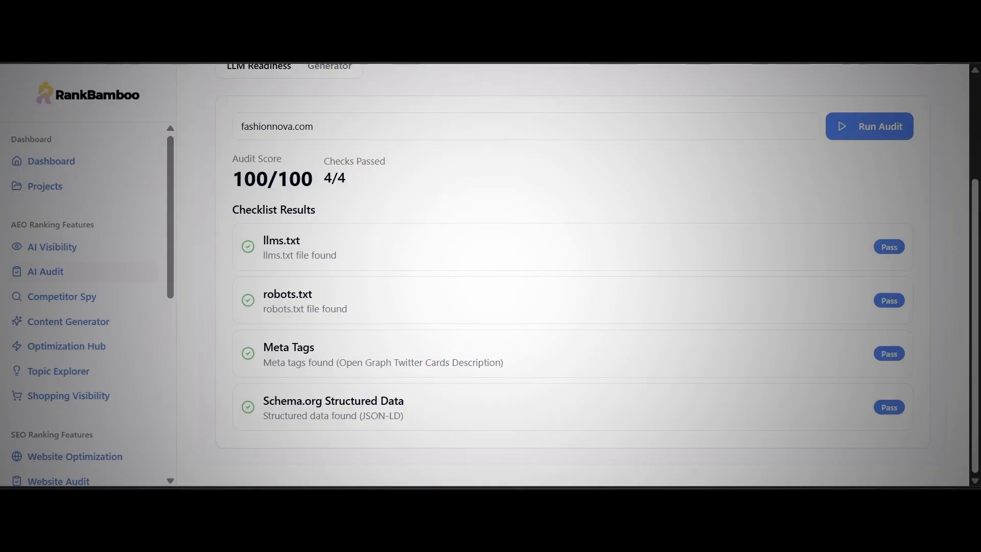
drag(975, 225, 968, 85)
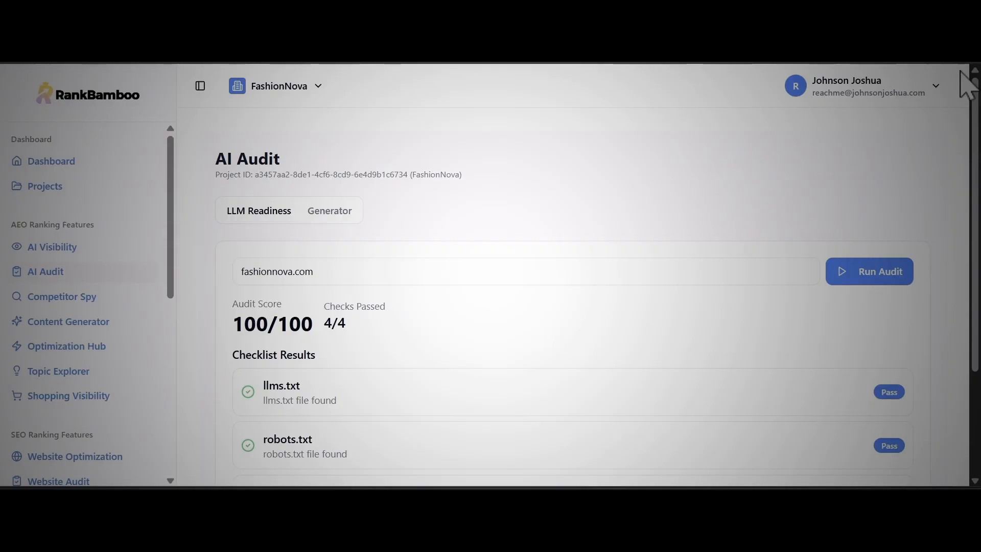
Switch to the 10xrapidgrowth project and audit the domain 10xrapidgrowth.com for LLM readiness, reviewing the checklist results.
click(279, 91)
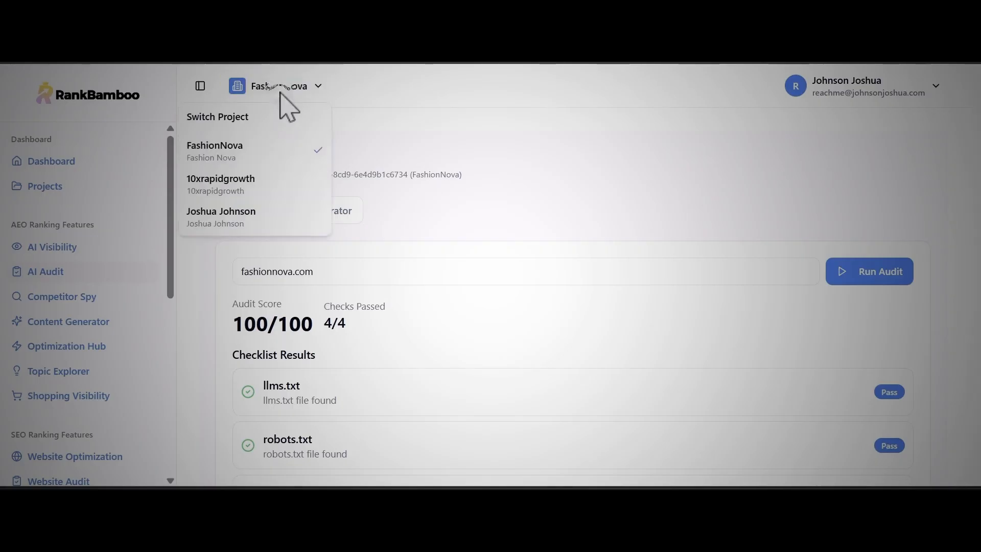
click(249, 184)
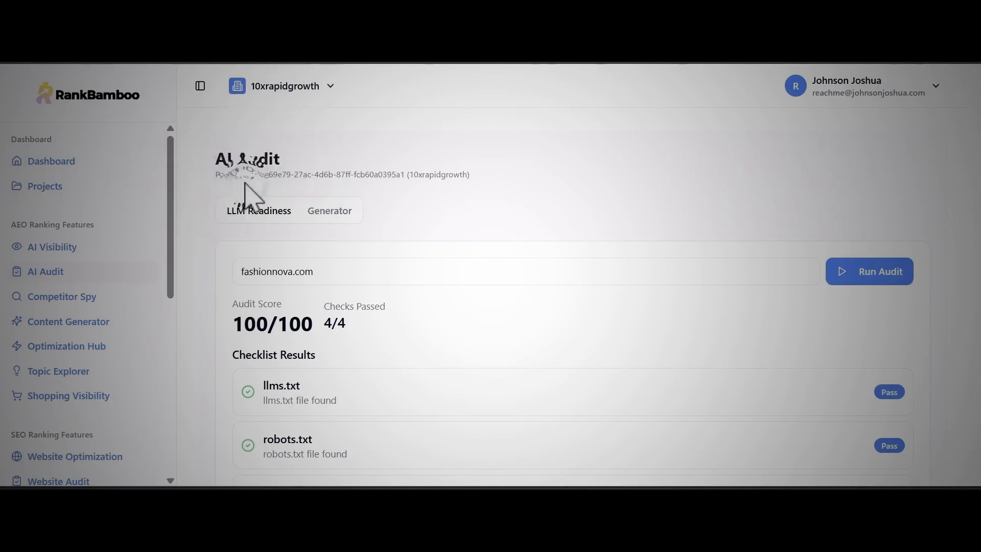
click(315, 281)
text(10xrapidgrowth.com)
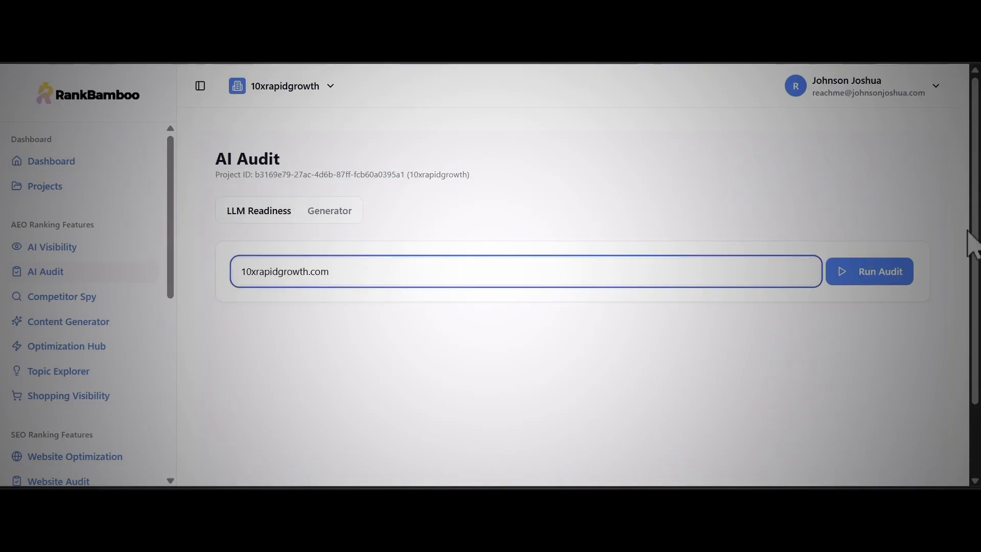
click(873, 280)
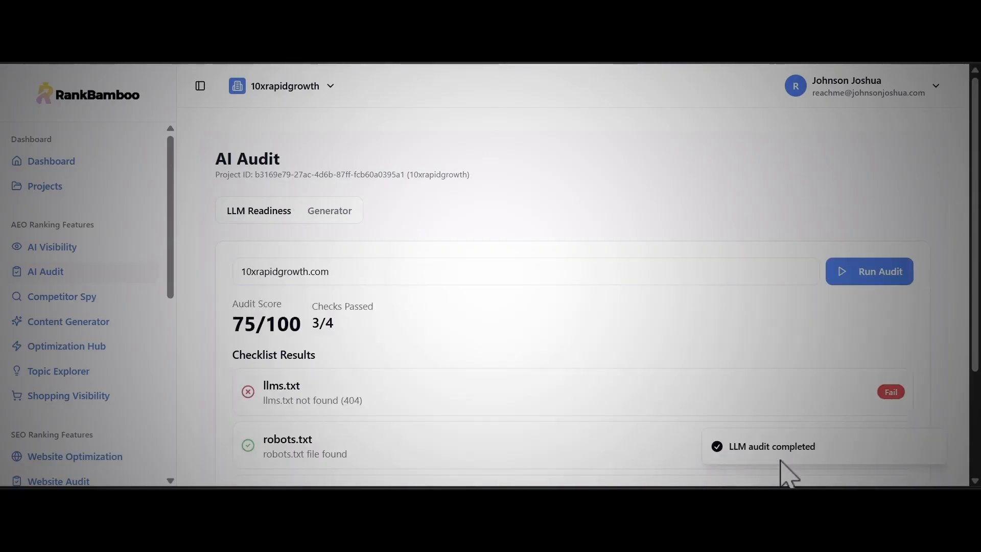
scroll(974, 268, down, 2)
scroll(973, 268, down, 2)
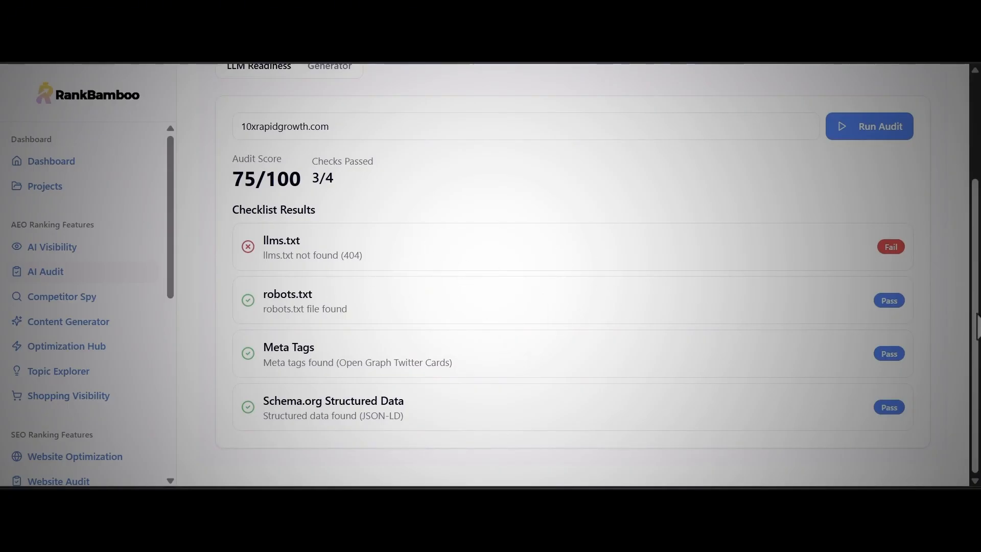
scroll(978, 325, up, 3)
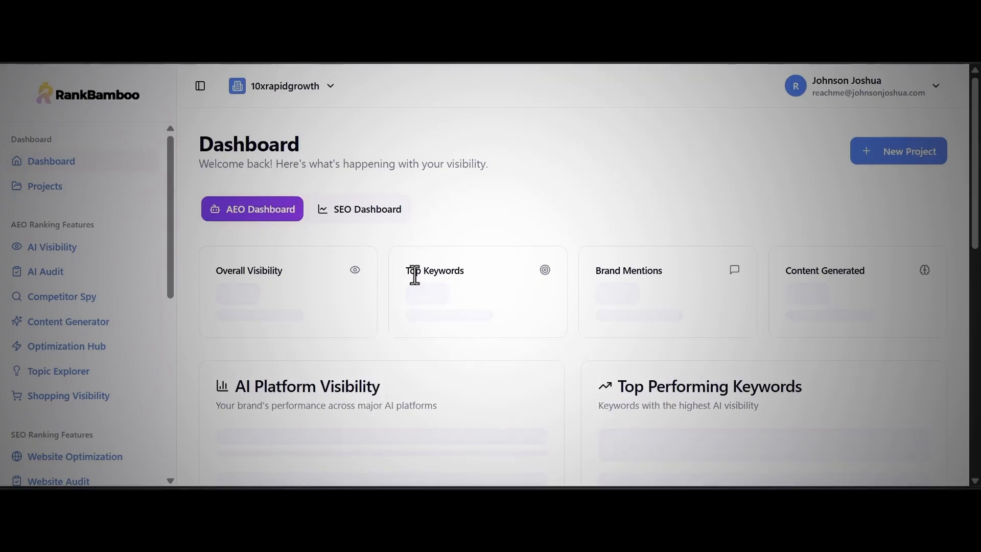
Generate an llms.txt file for the 10xrapidgrowth project in AI Audit and review the domain's updated LLM readiness checklist.
click(40, 273)
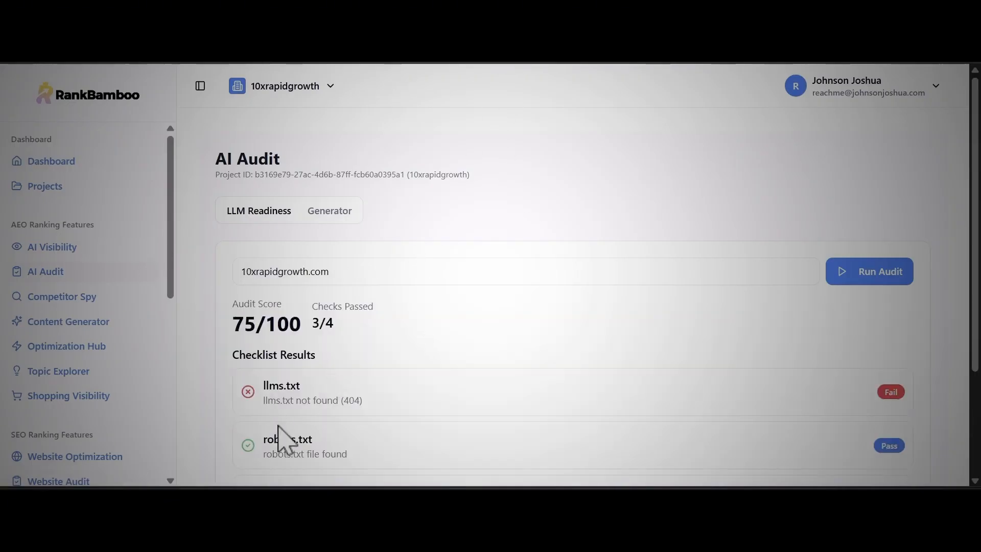
drag(975, 240, 966, 208)
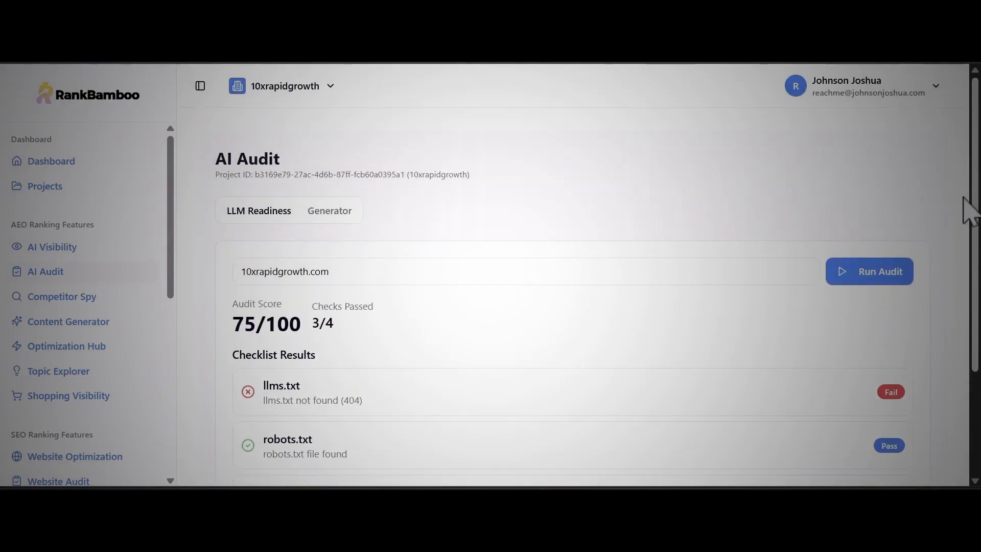
click(327, 214)
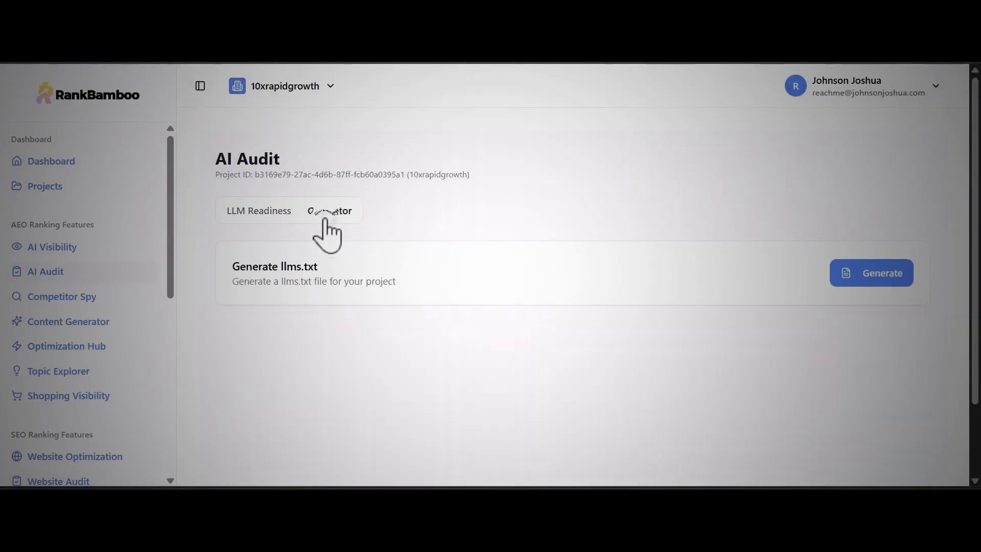
click(864, 271)
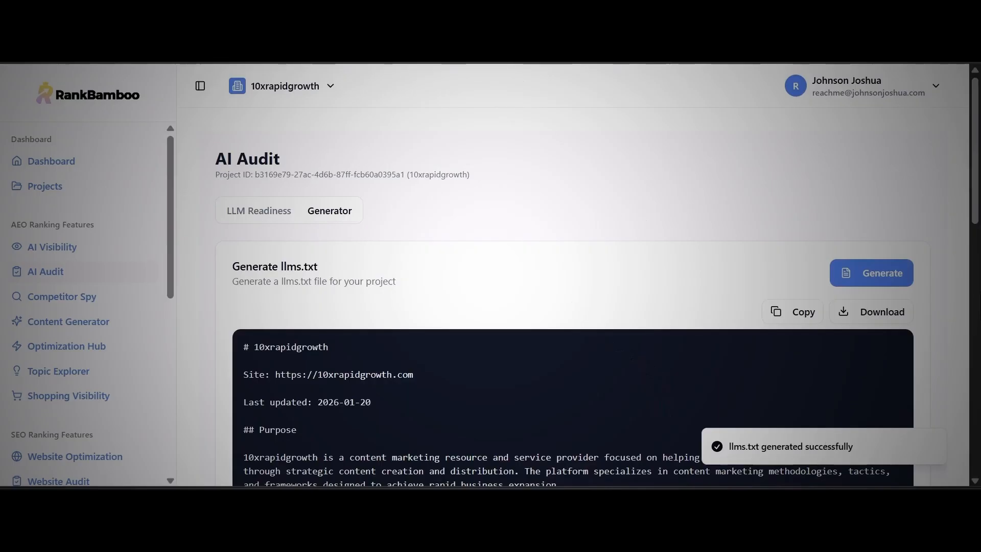
mouse_move(974, 177)
mouse_down()
mouse_move(974, 421)
mouse_move(965, 172)
mouse_up()
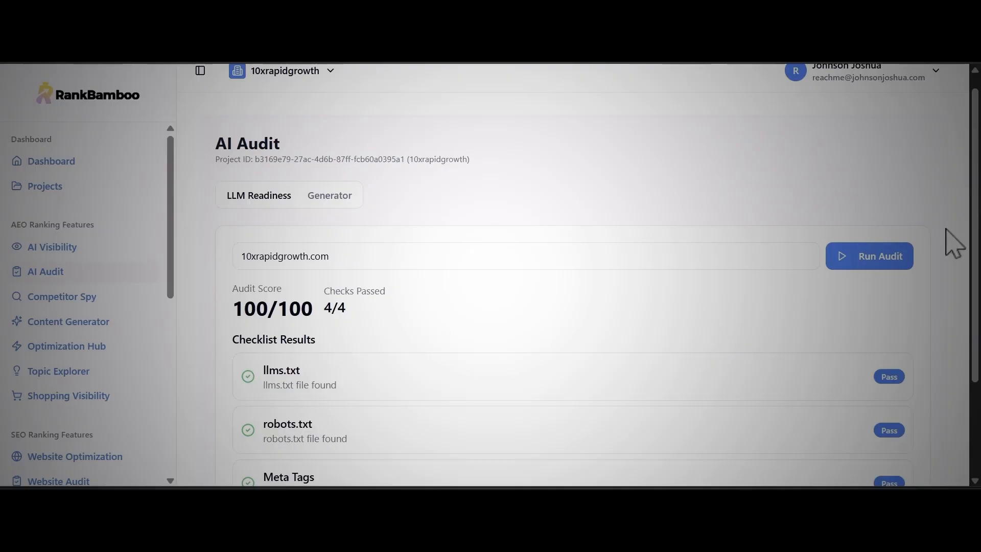
scroll(975, 260, down, 3)
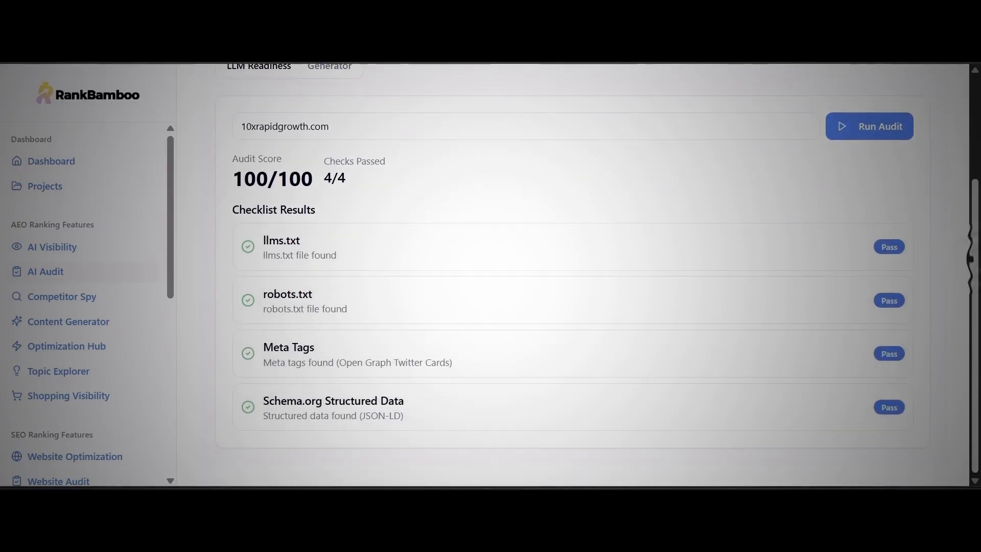
scroll(966, 299, up, 3)
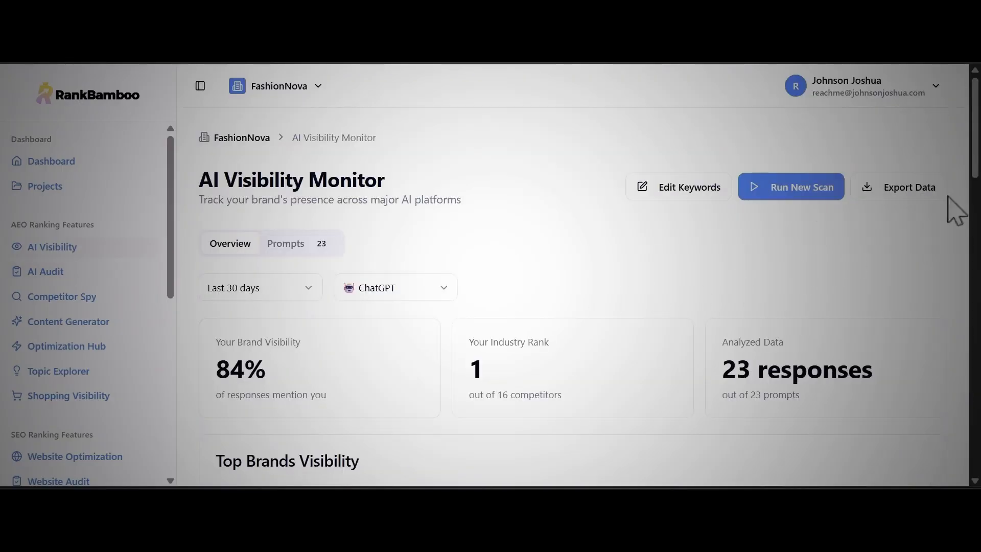
Review FashionNova's ChatGPT visibility overview for the last 30 days, including top prompts, top brands and visibility charts.
drag(975, 134, 971, 275)
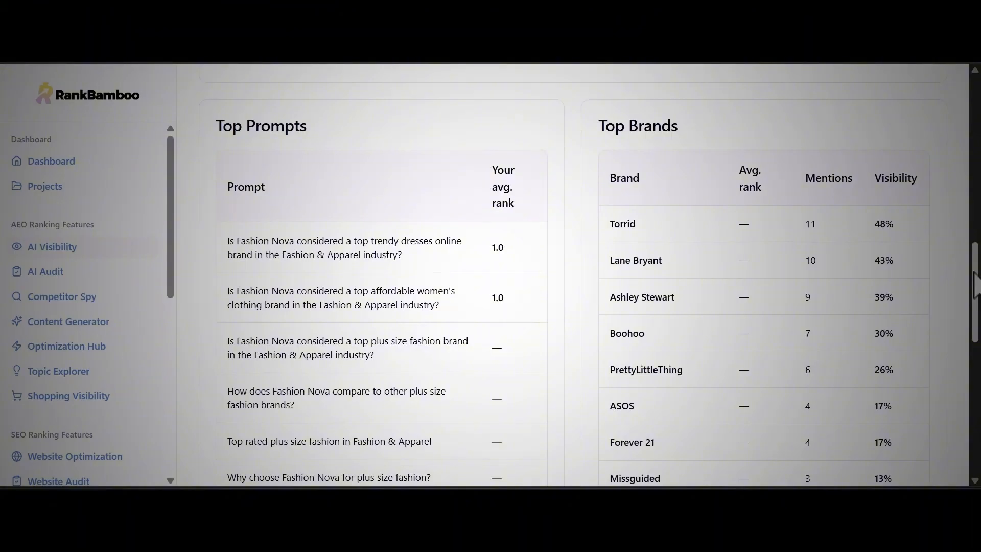
scroll(976, 284, down, 10)
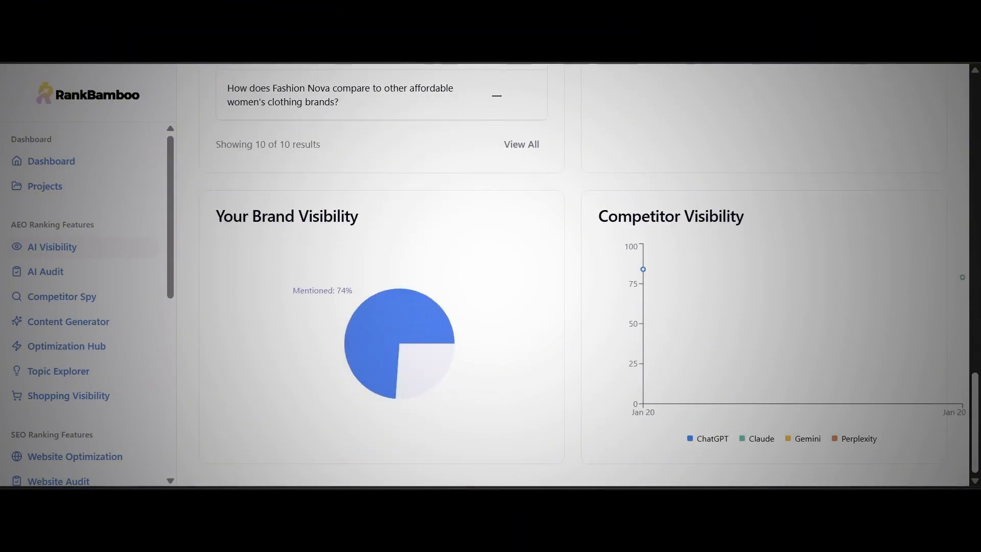
drag(975, 404, 971, 159)
drag(963, 261, 964, 124)
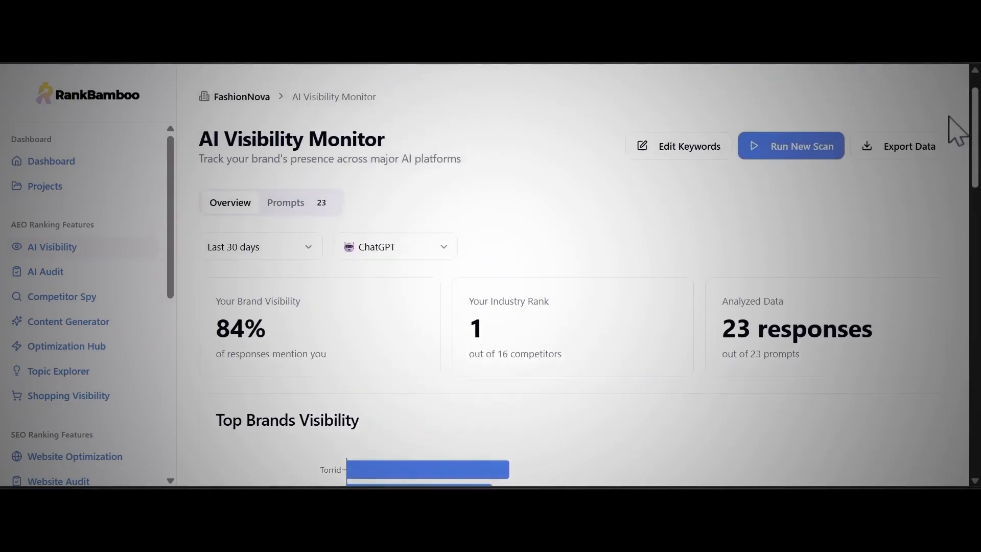
Inspect the tracked prompts and review the response and brands mentioned for Fashion Nova's trendy dresses online industry prompt.
click(285, 209)
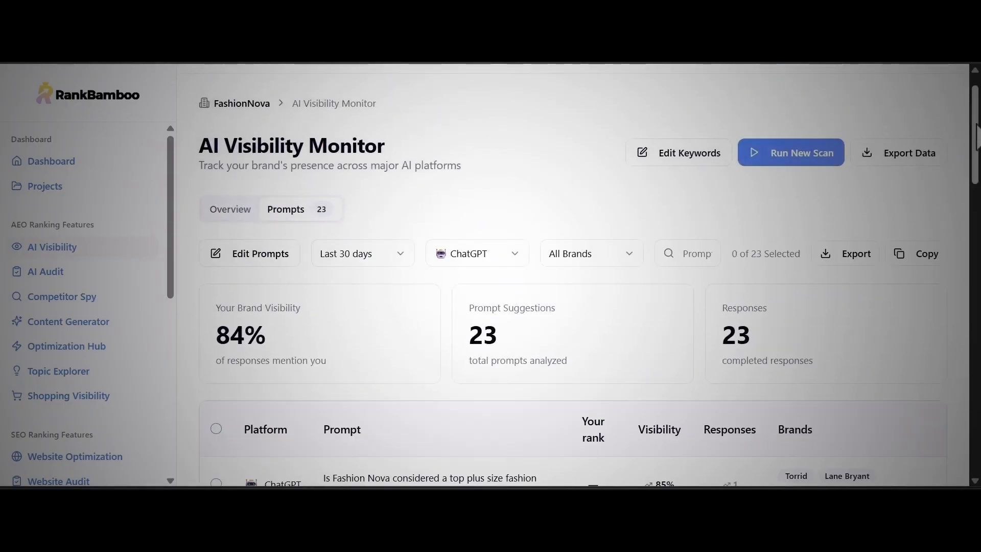
drag(973, 105, 976, 196)
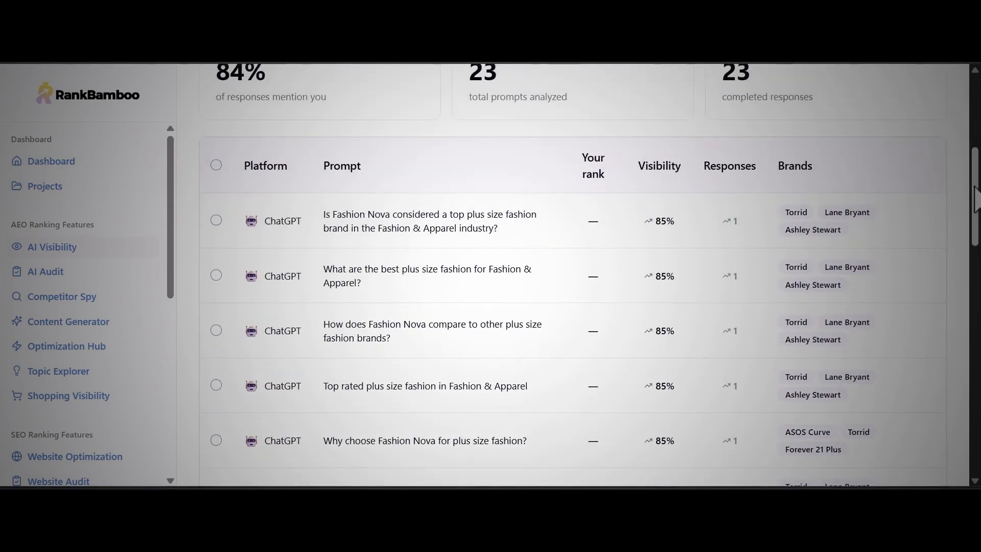
click(460, 245)
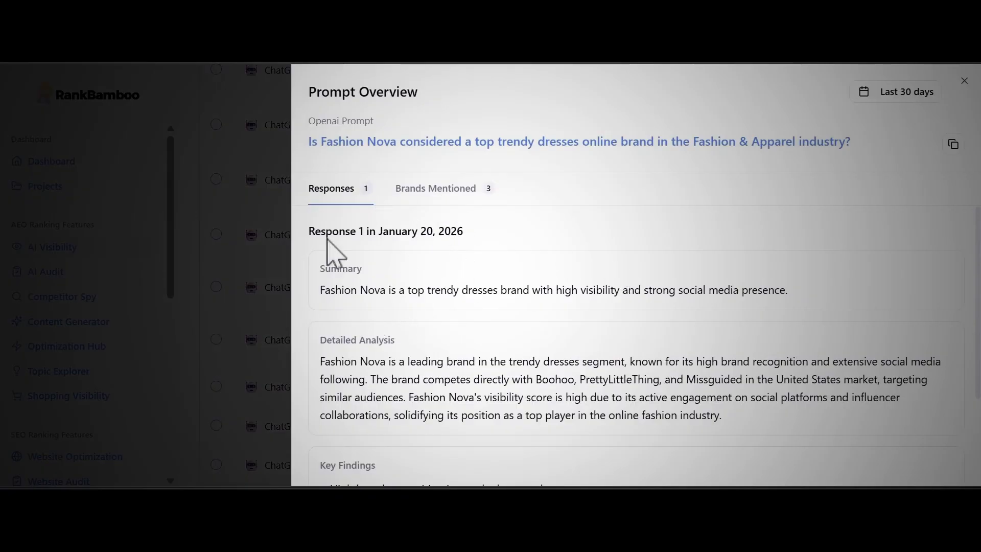
scroll(354, 297, down, 3)
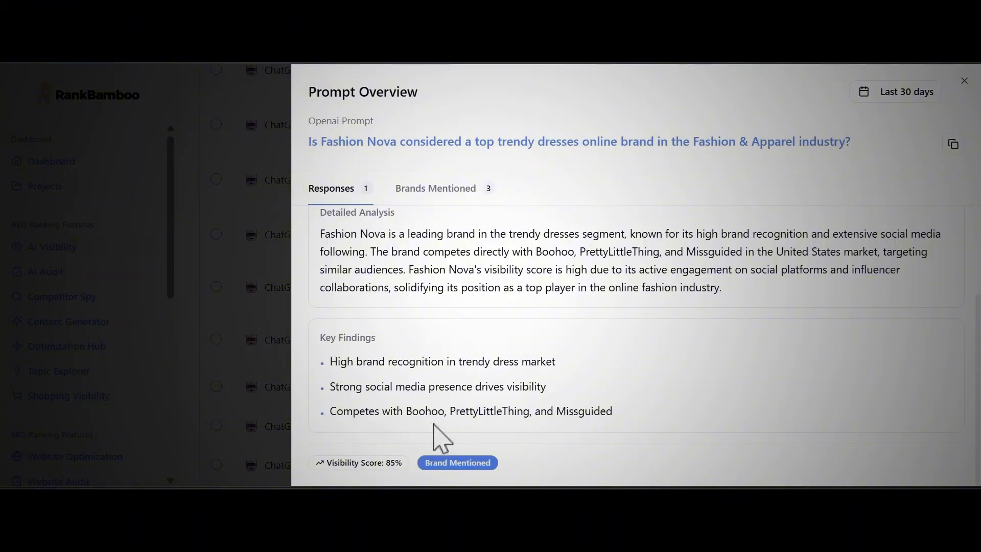
click(453, 190)
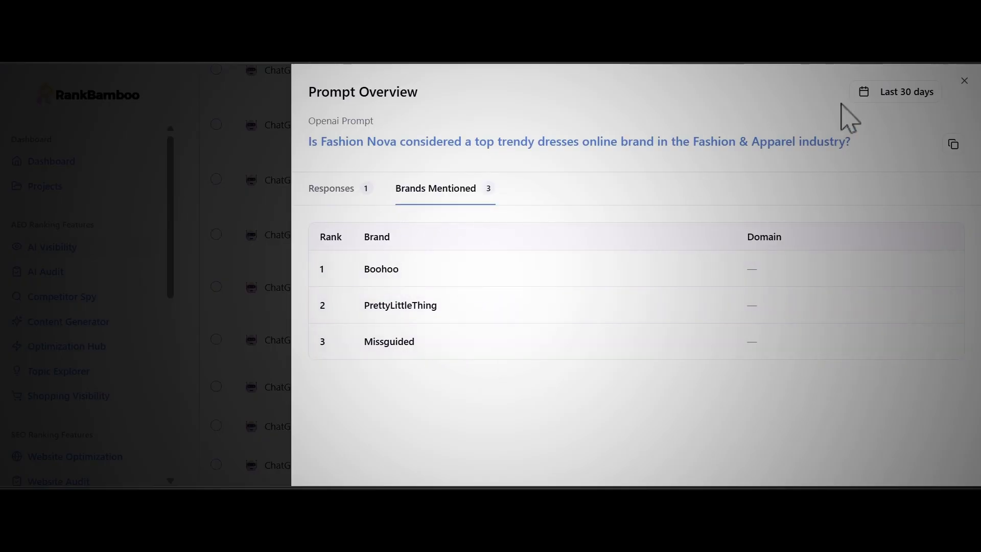
click(966, 81)
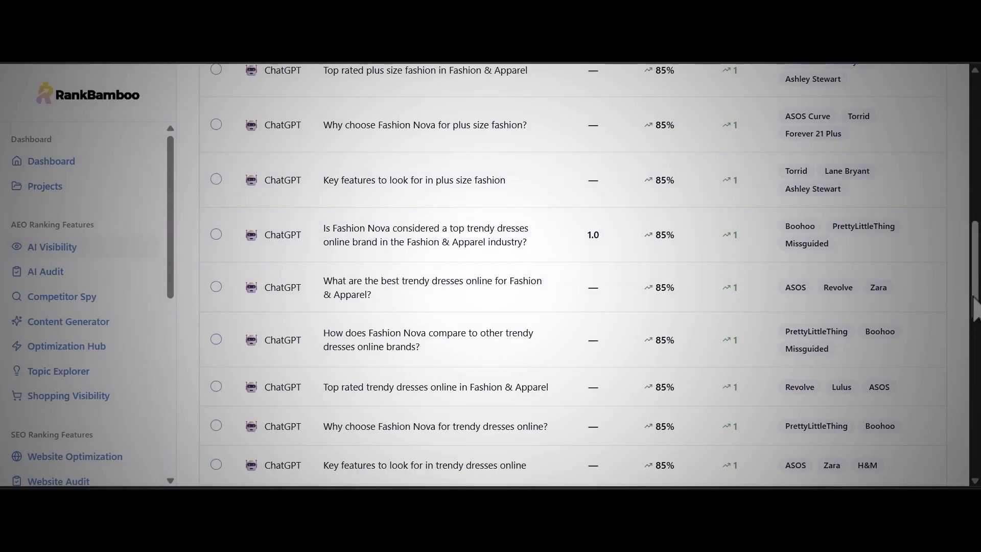
drag(974, 306, 968, 219)
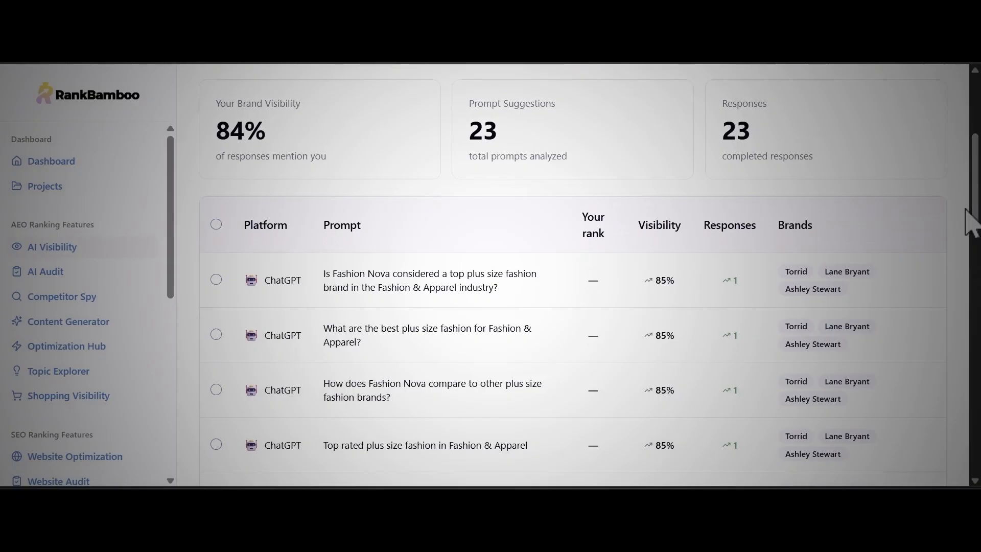
Track the suggested competitors Torrid, Lane Bryant, Boohoo and PrettyLittleThing in Competitor Spy and backfill their metrics.
click(62, 300)
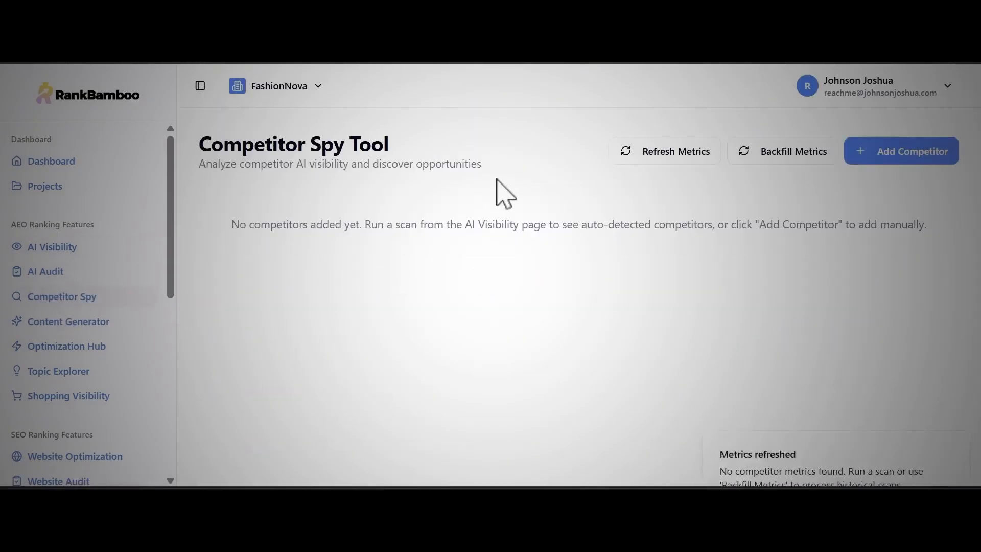
scroll(562, 292, down, 1)
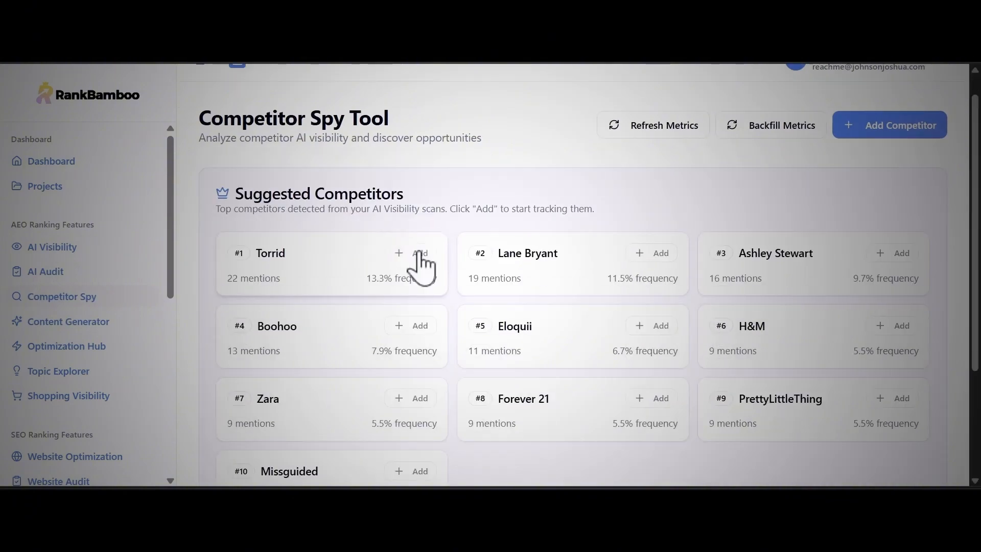
click(419, 254)
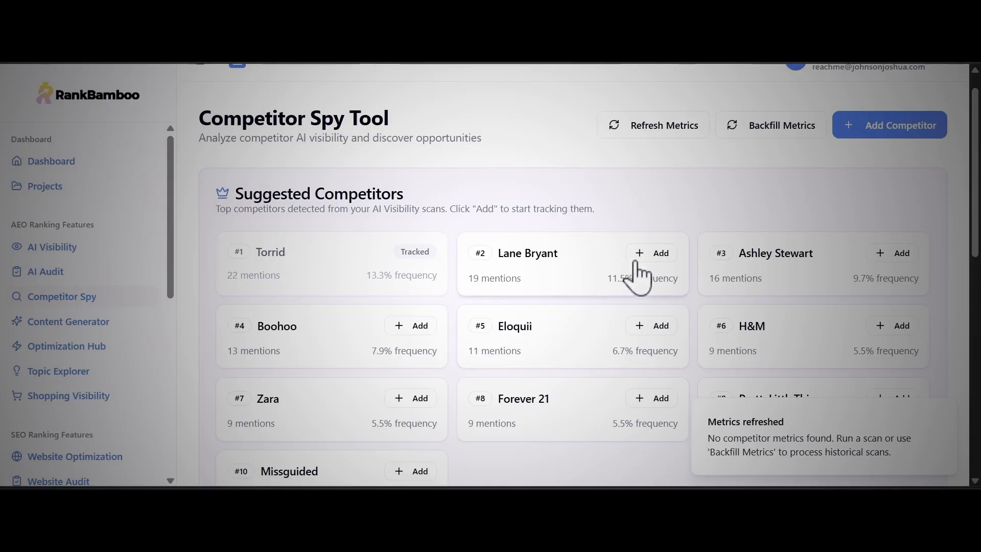
click(662, 254)
click(759, 163)
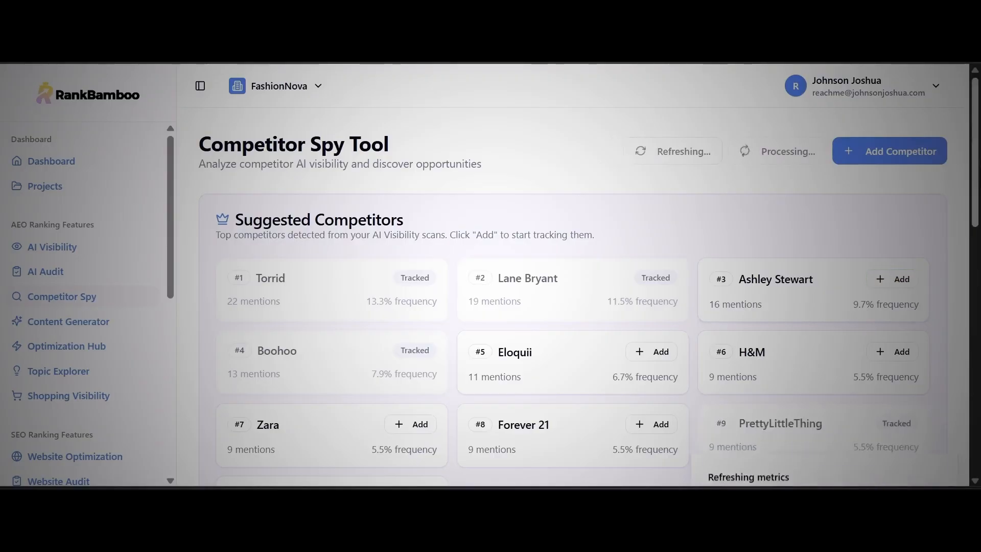
Review the tracked competitors' metrics and examine Boohoo's performance overview and tracked keywords.
scroll(974, 152, down, 10)
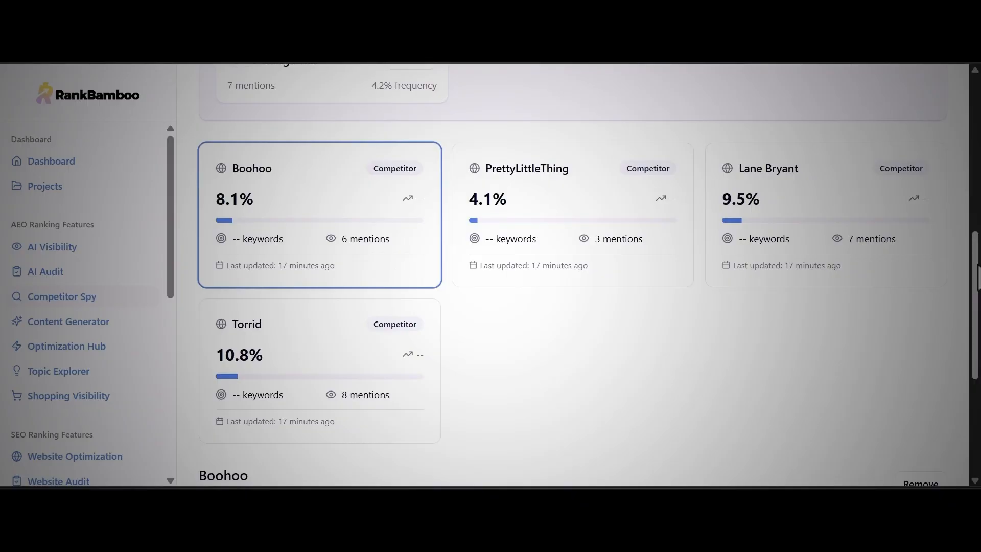
scroll(370, 433, down, 5)
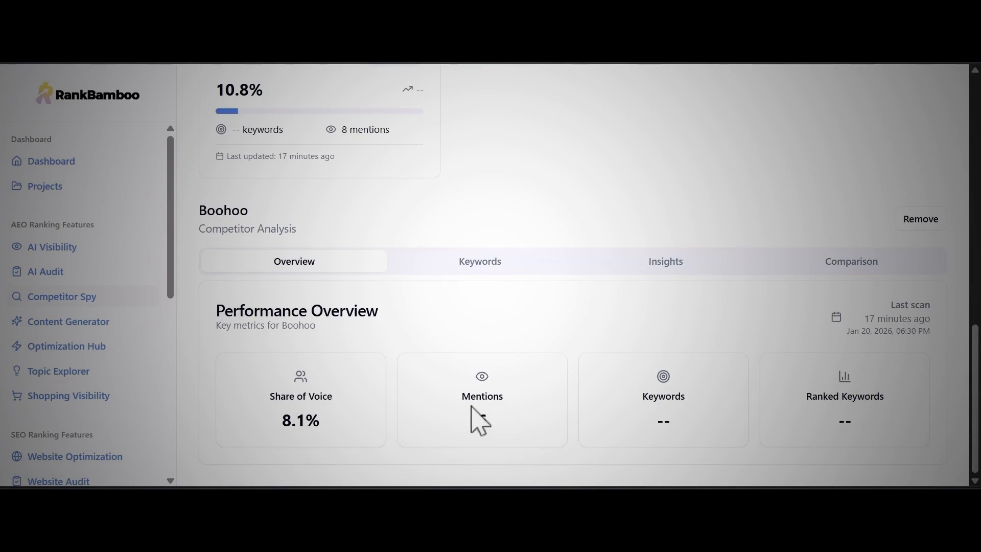
click(486, 267)
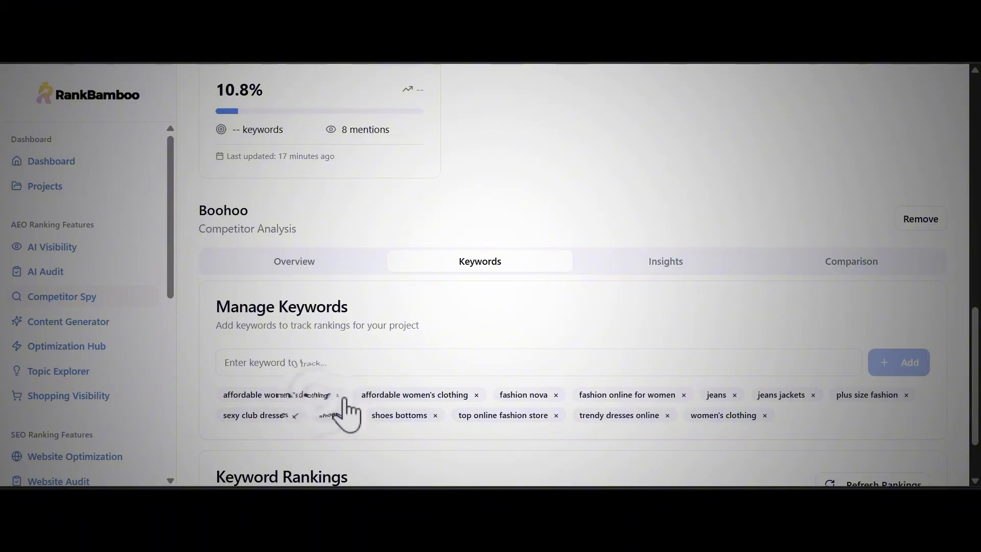
scroll(562, 419, up, 3)
Generate AI insights from Boohoo's competitor analysis and read through the strategic recommendations.
click(691, 440)
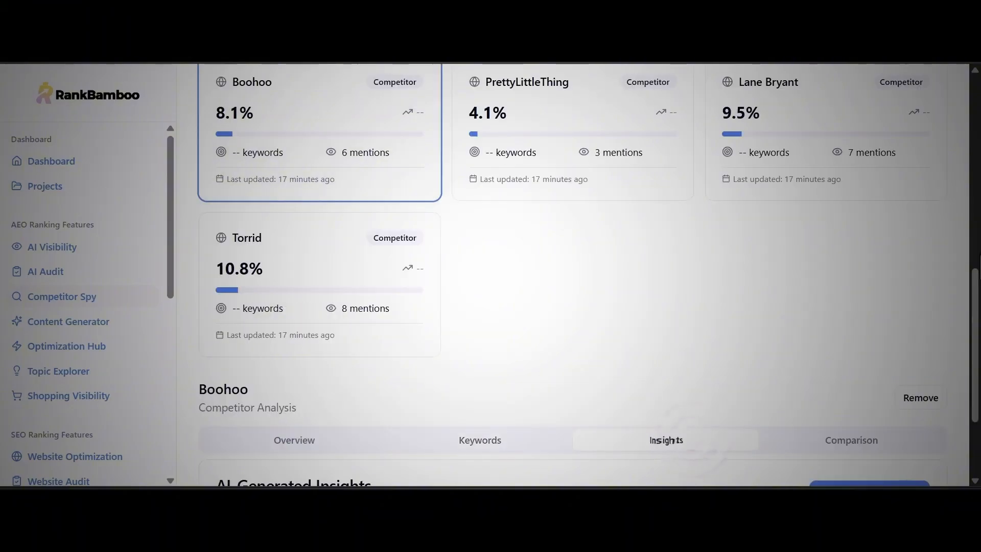
scroll(972, 281, down, 2)
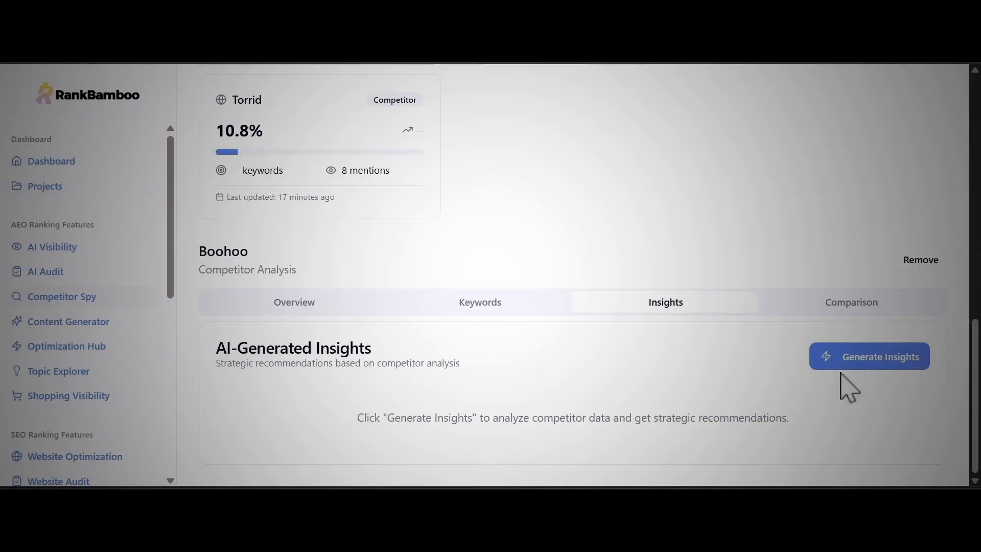
click(850, 359)
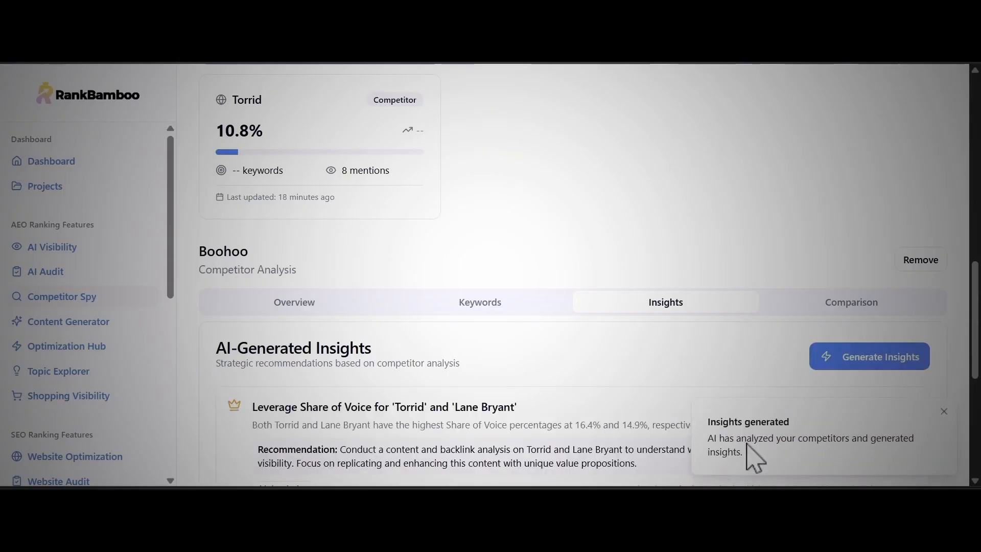
scroll(440, 370, down, 4)
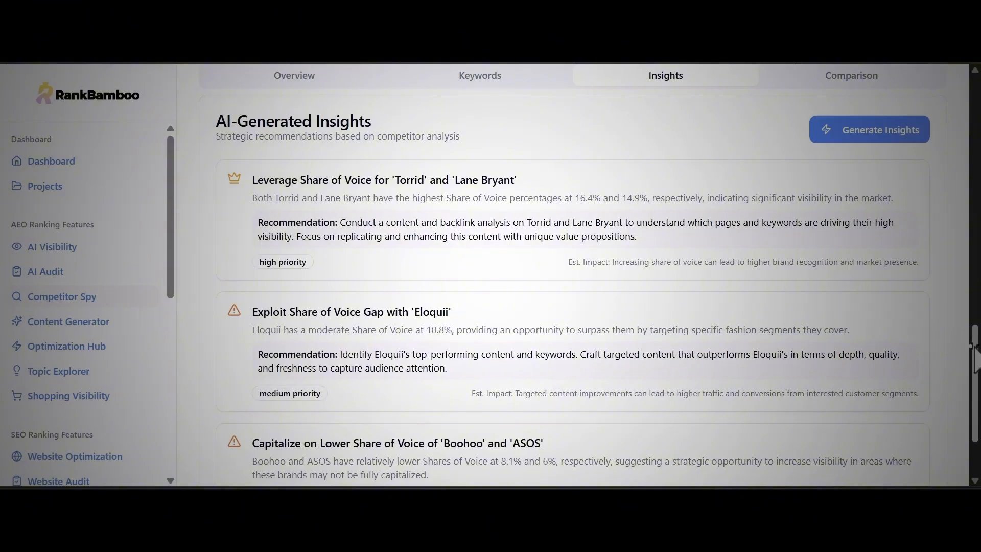
scroll(975, 352, down, 3)
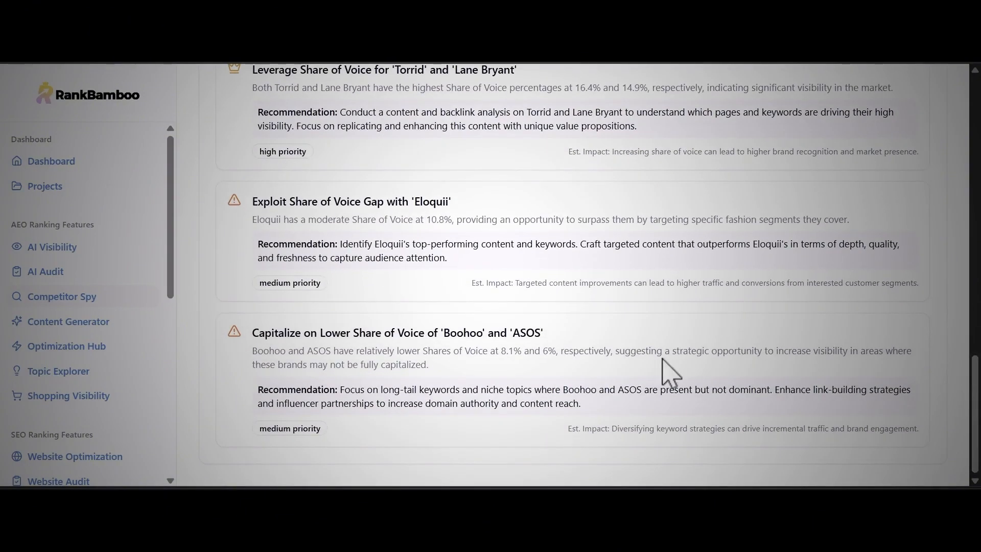
Look over the AEO Content Generator's settings for target keyword, content type, tone, length, language and FAQ.
click(73, 322)
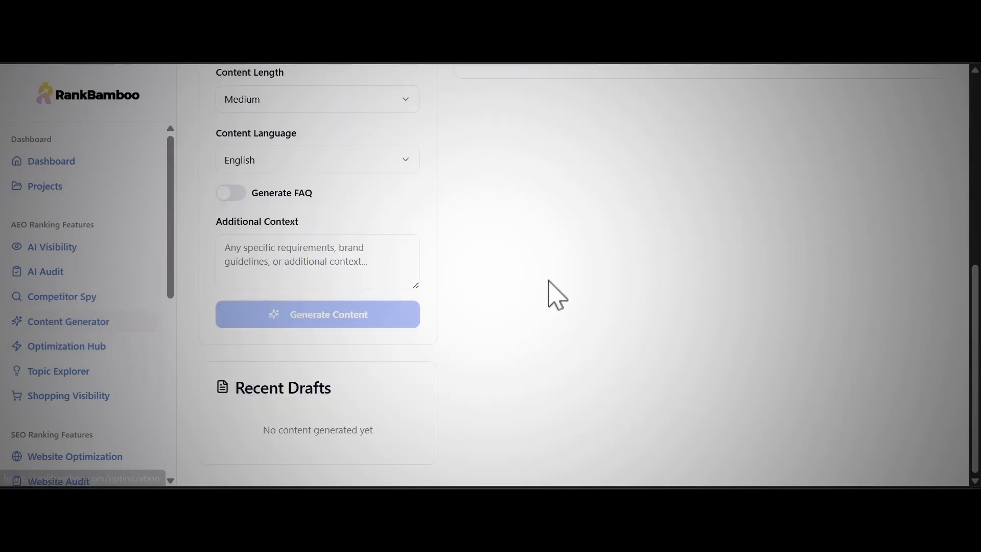
drag(975, 380, 976, 134)
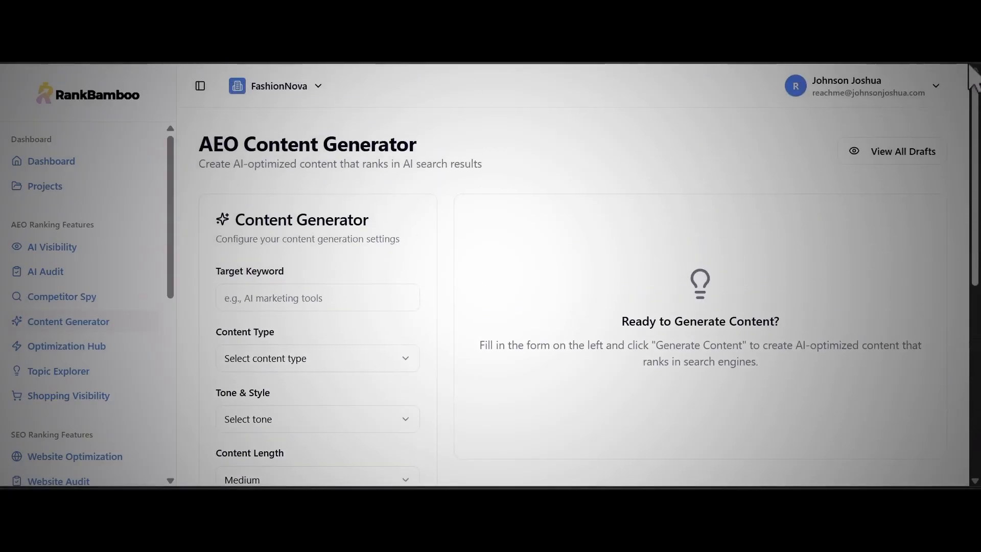
scroll(951, 230, down, 2)
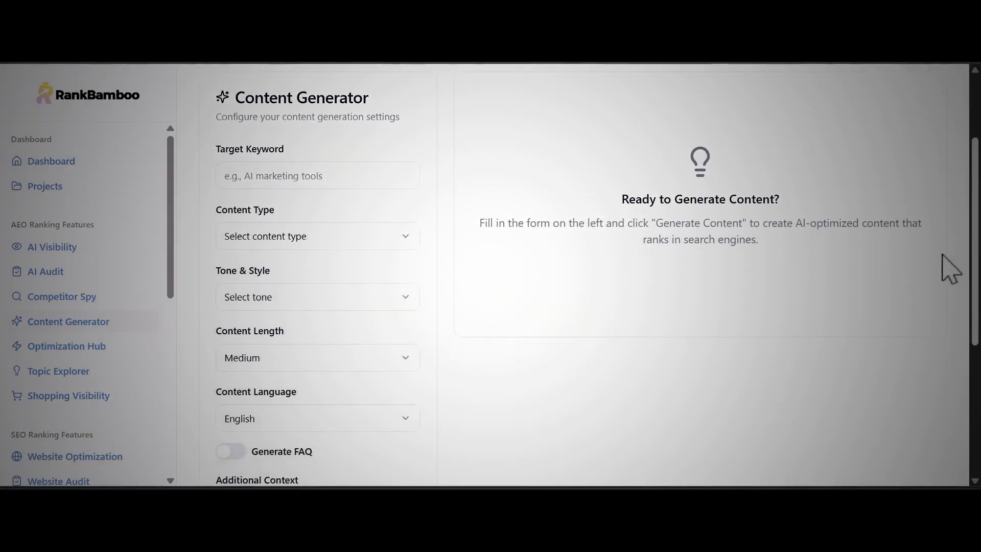
scroll(943, 258, down, 1)
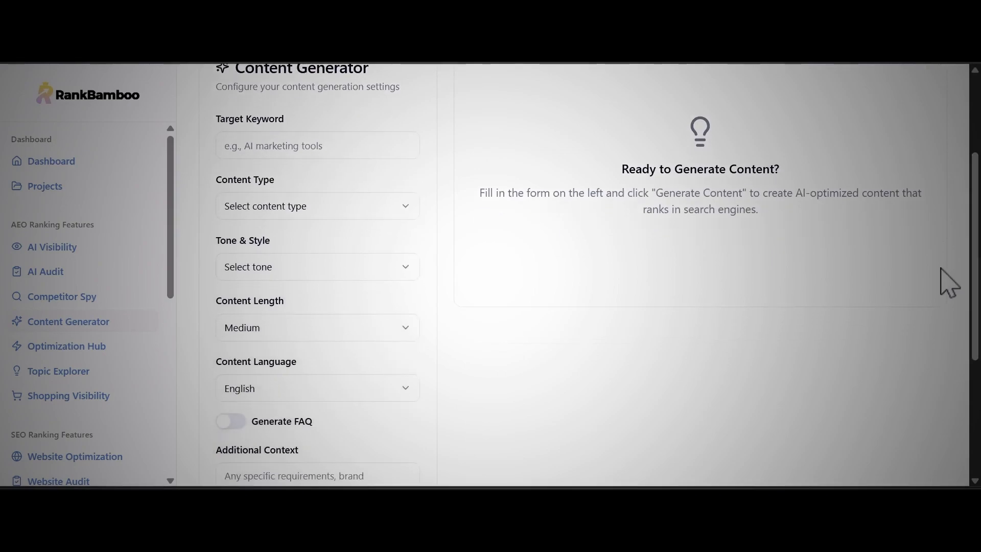
Review the Optimization Hub's suggestions for FashionNova, examining the "trendy dresses online" keyword's visibility, AI findings and schema enhancements.
click(95, 353)
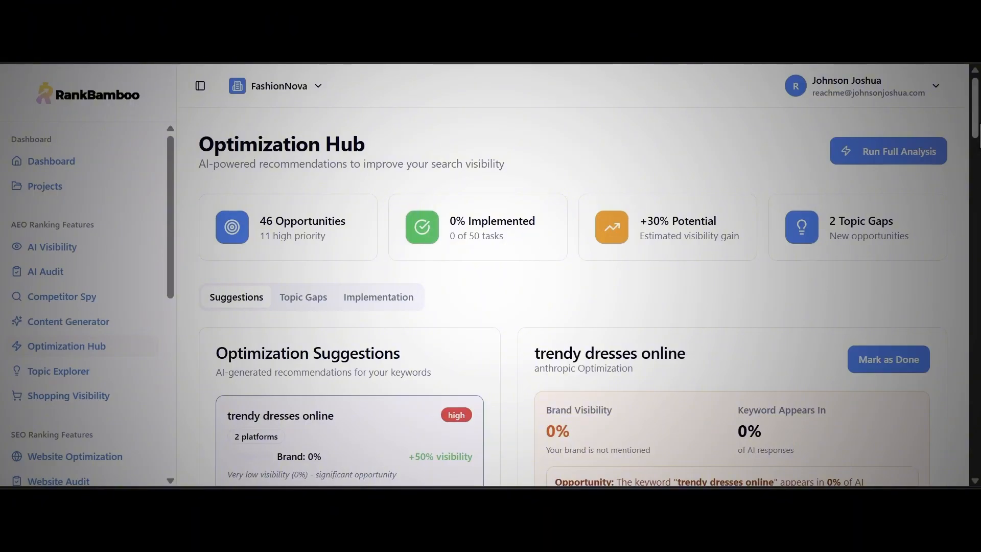
scroll(582, 276, down, 5)
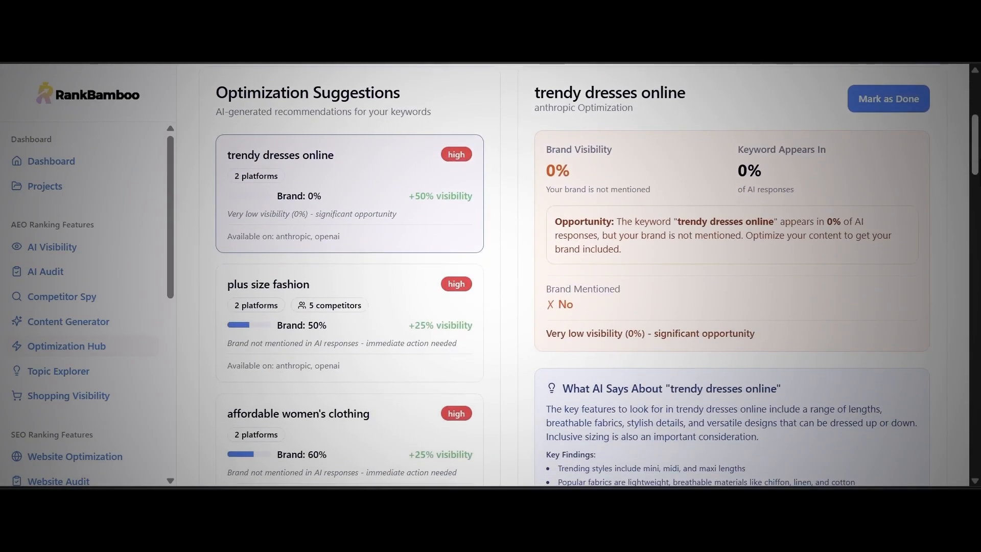
scroll(637, 220, up, 1)
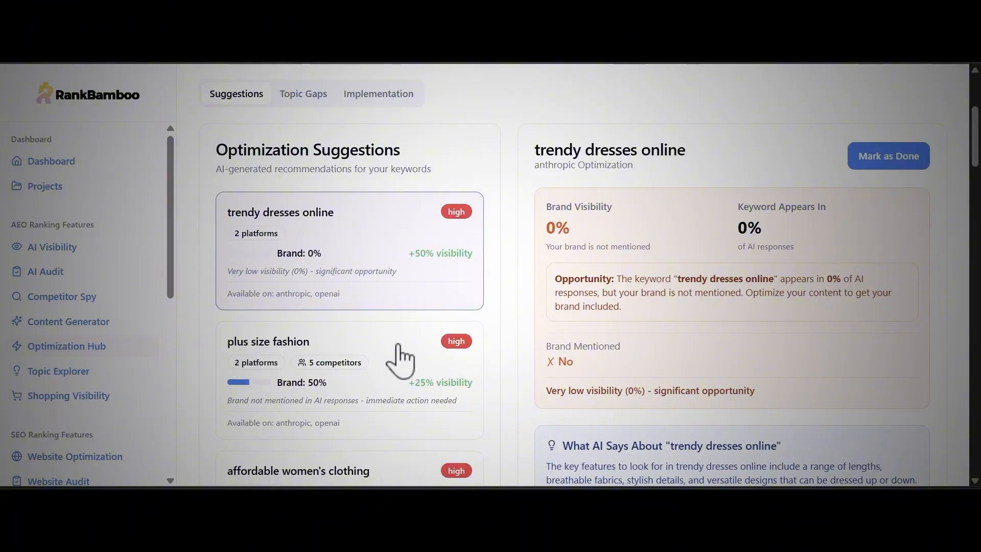
mouse_move(975, 135)
mouse_down()
mouse_move(975, 198)
mouse_move(976, 118)
mouse_move(976, 144)
mouse_move(977, 127)
mouse_up()
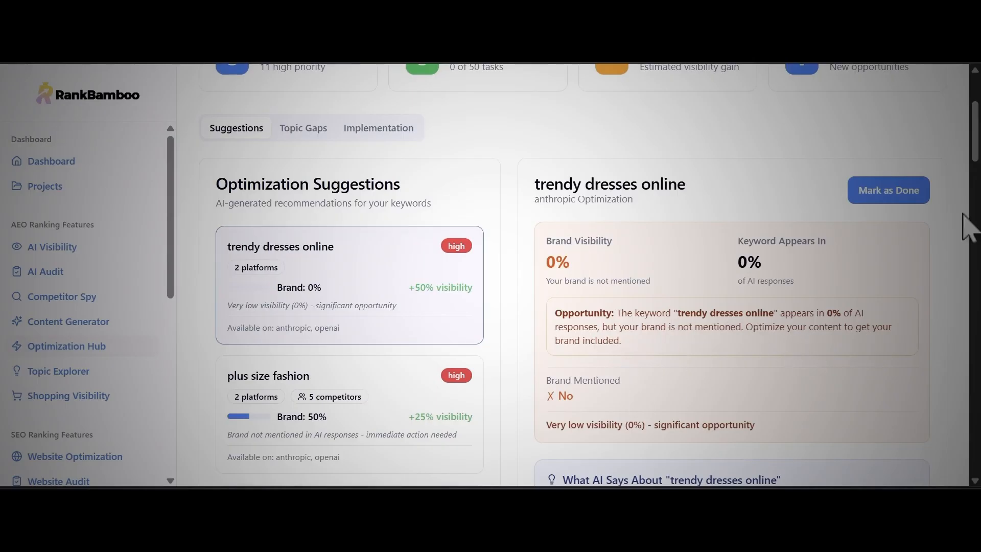
drag(976, 149, 972, 191)
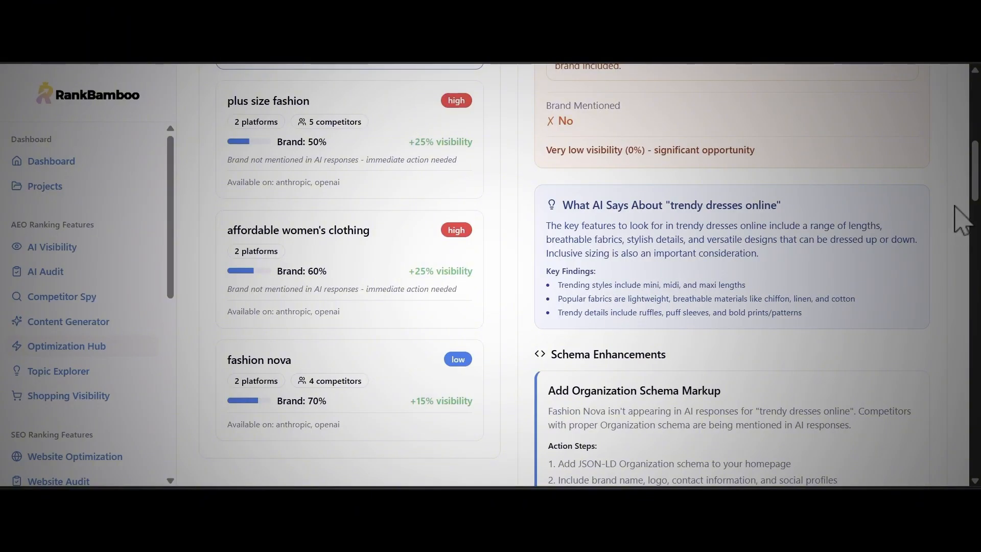
drag(977, 181, 977, 216)
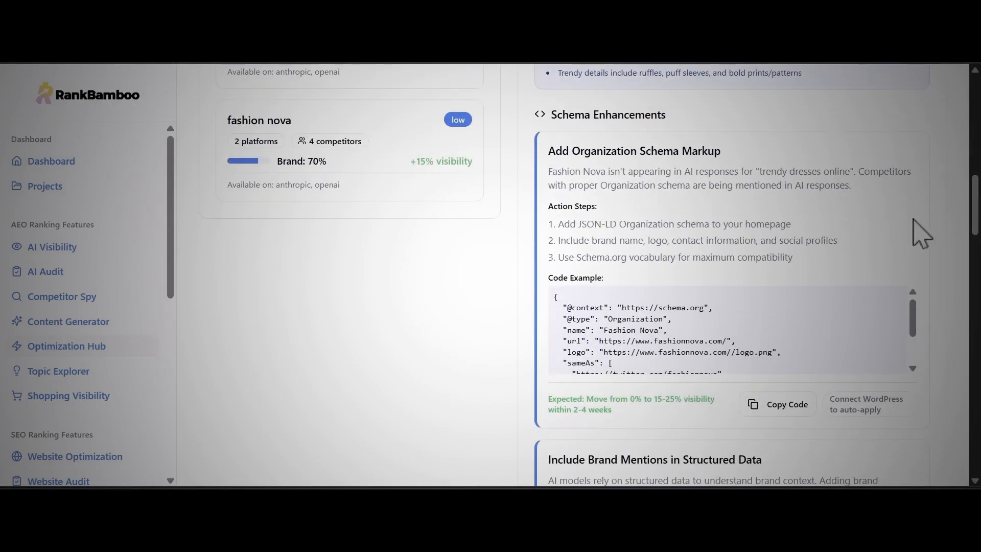
drag(975, 210, 980, 242)
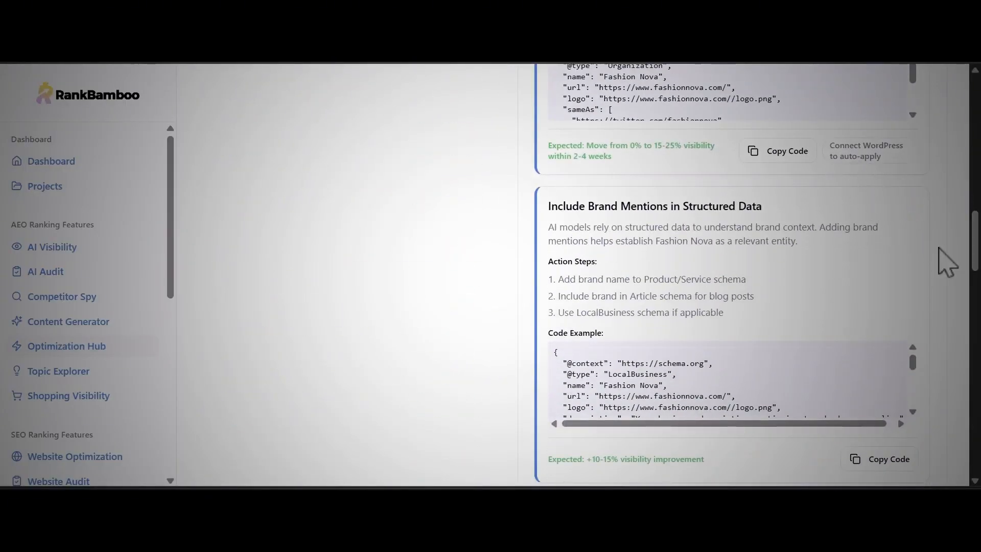
drag(977, 273, 980, 134)
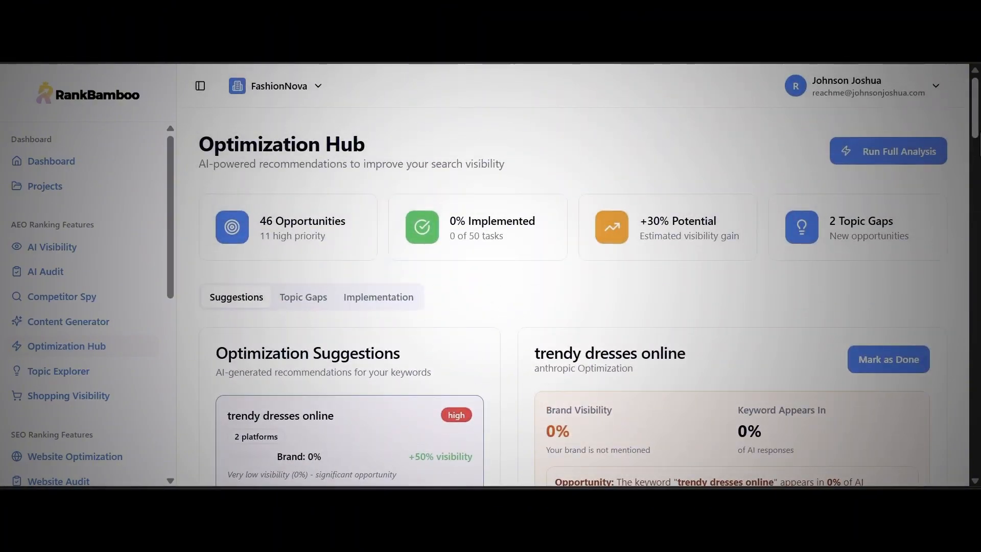
Switch to the 10xrapidgrowth project and apply the suggested FAQ schema for common questions to its Homepage.
click(291, 98)
click(240, 185)
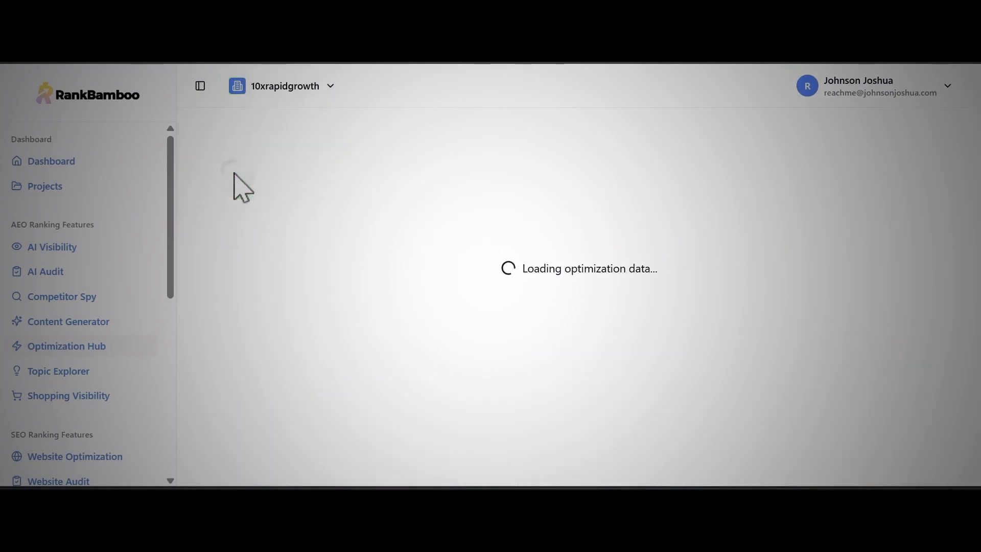
drag(975, 110, 977, 215)
click(849, 367)
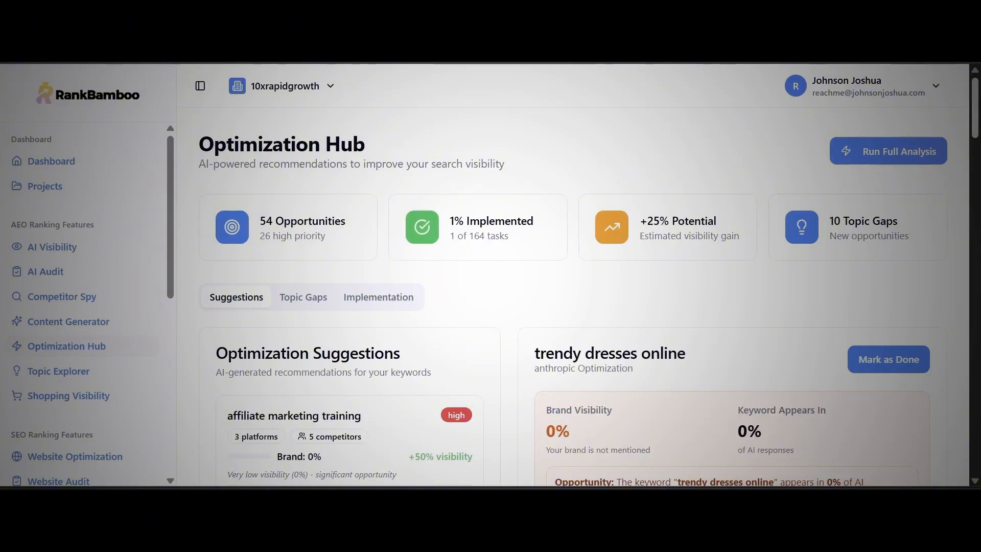
drag(977, 120, 977, 307)
scroll(661, 179, up, 1)
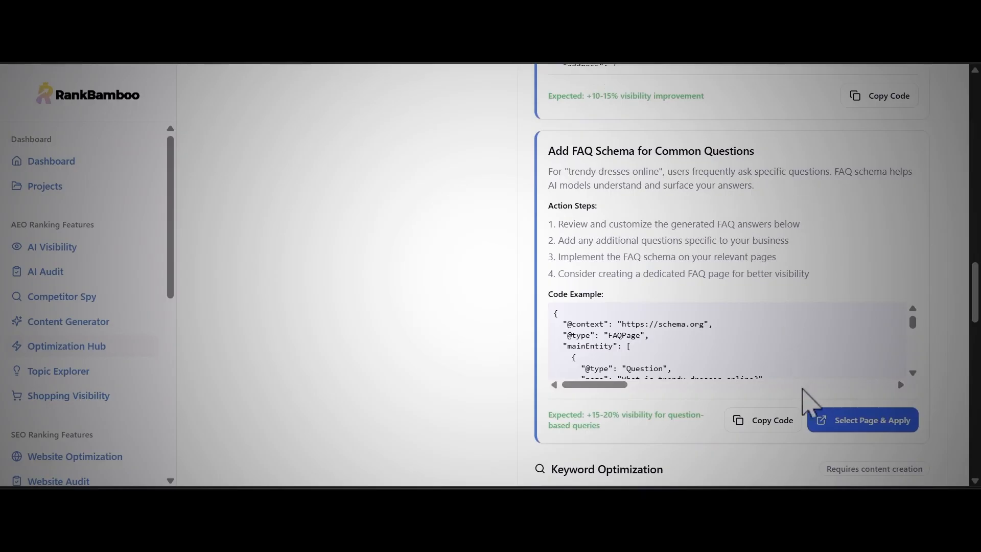
click(831, 424)
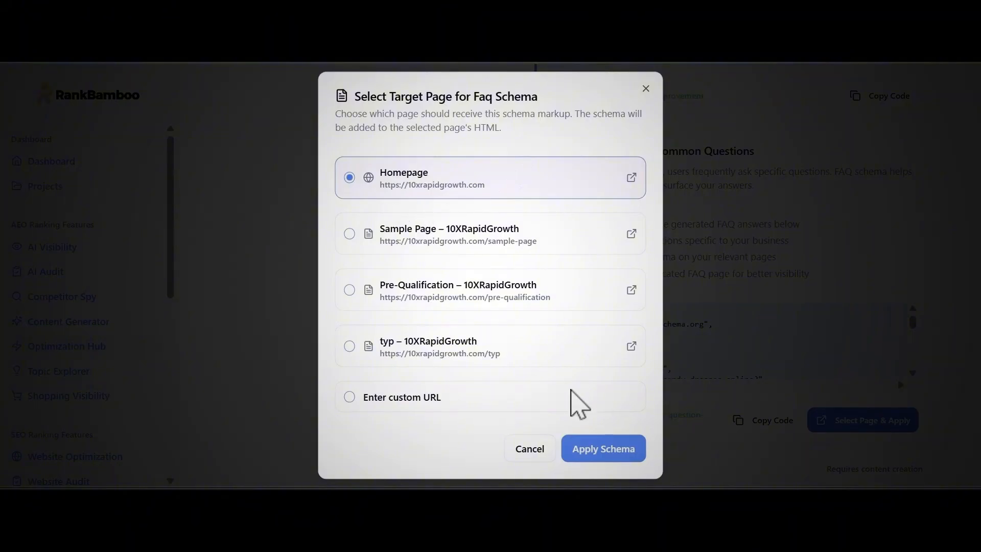
click(599, 450)
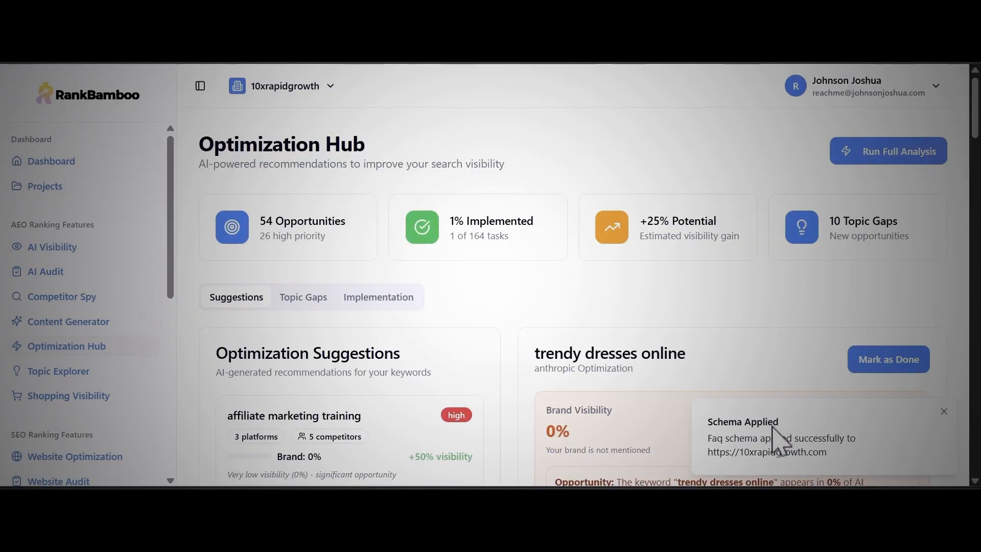
Look through the topic gap analysis and open the Content Generator from the Influencer Marketing topic.
click(280, 301)
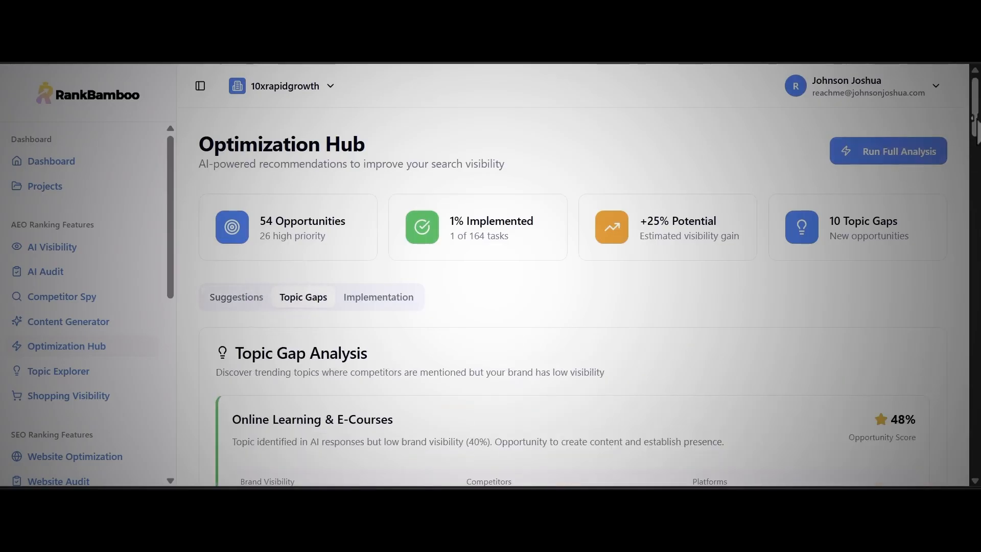
drag(978, 118, 972, 201)
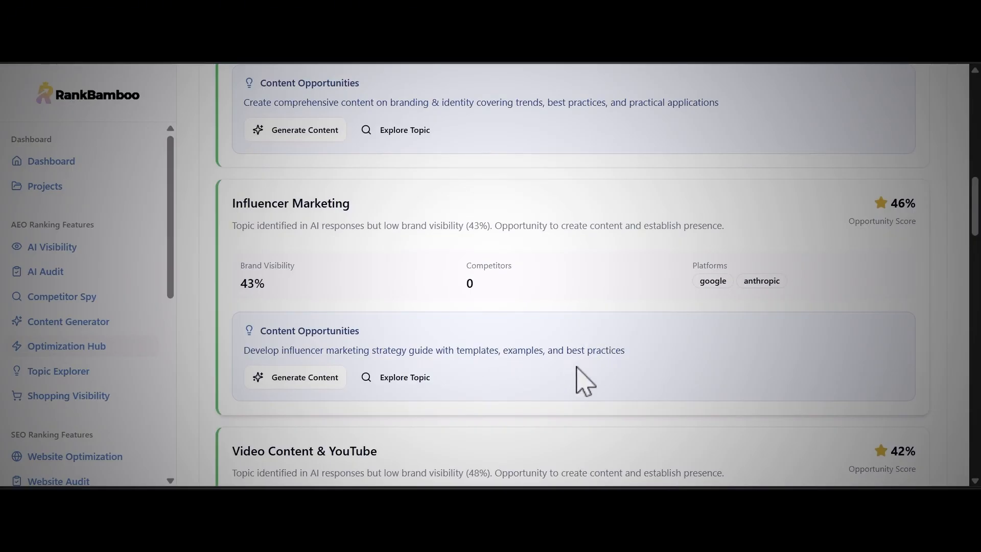
click(298, 377)
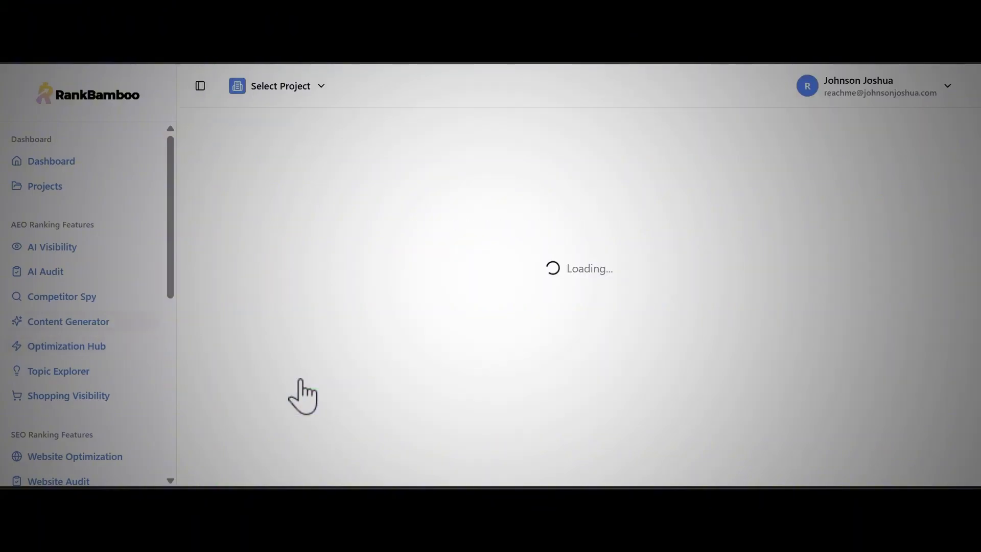
Return to the Optimization Hub's topic gaps, explore the Influencer Marketing topic and extract topics from the project's scans.
click(96, 347)
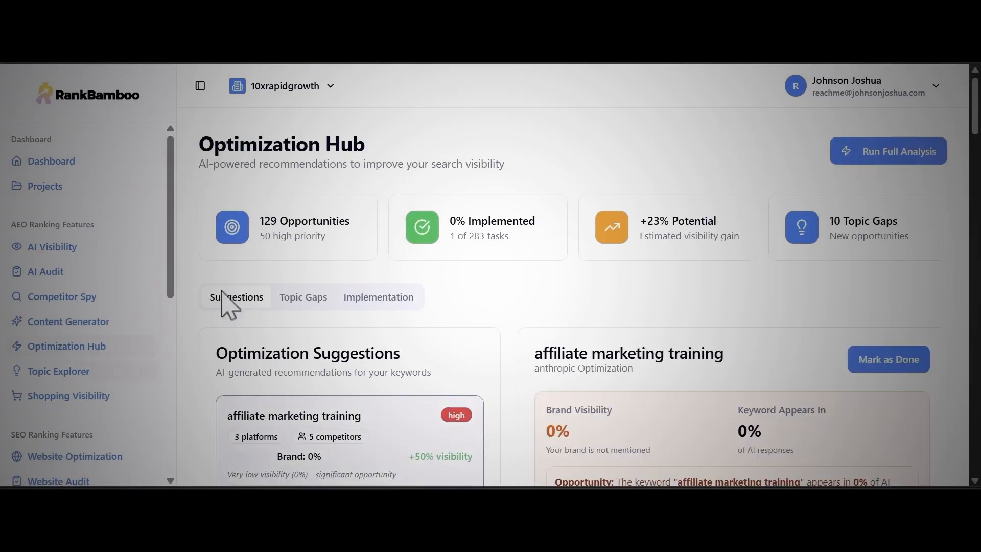
click(303, 299)
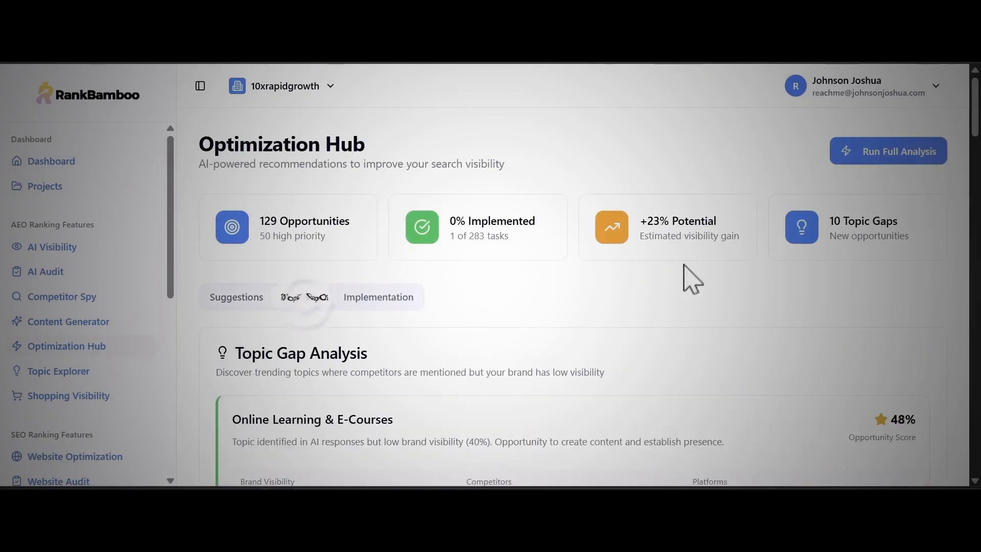
drag(975, 111, 972, 225)
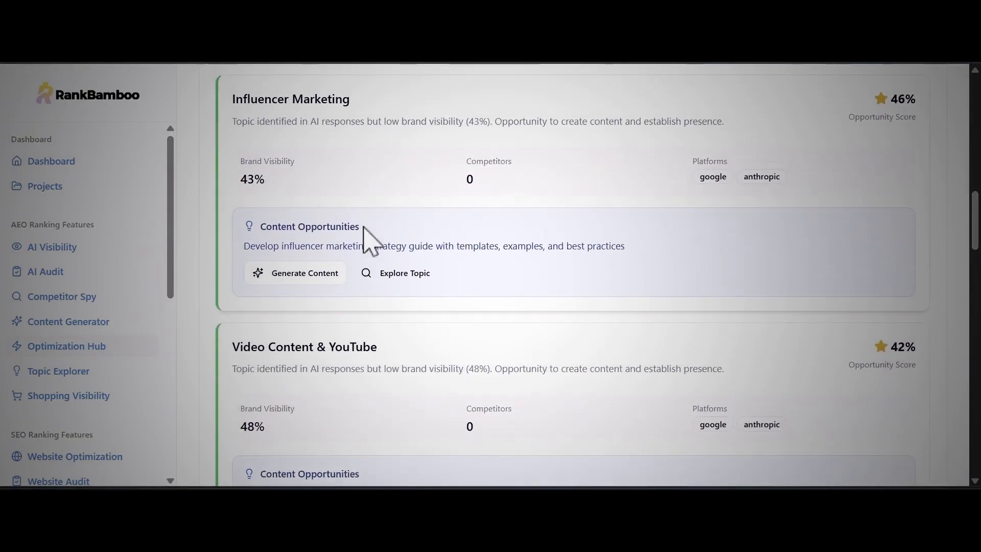
click(409, 272)
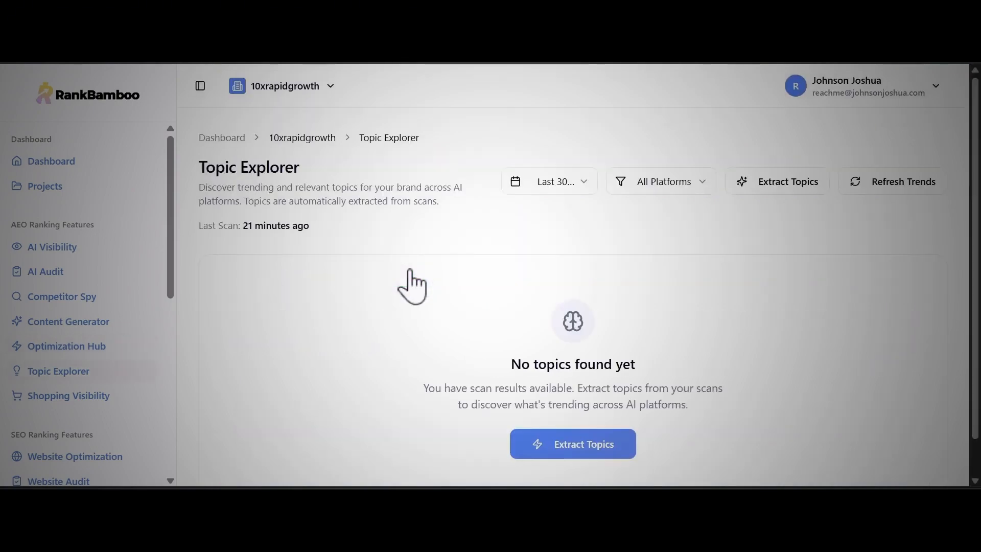
click(770, 193)
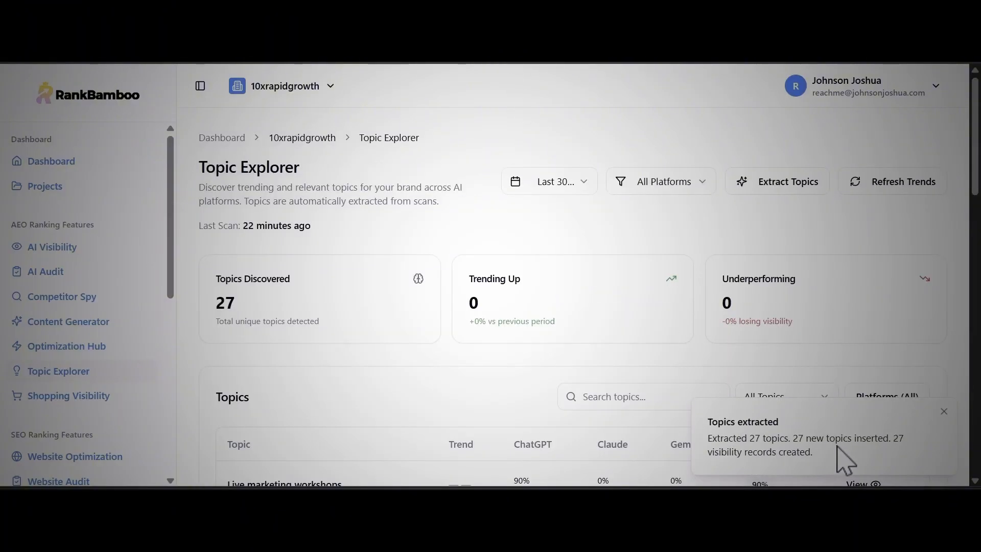
Browse the extracted topics and examine the overview, related topics and content opportunities for "Content marketing strategies".
scroll(838, 457, down, 4)
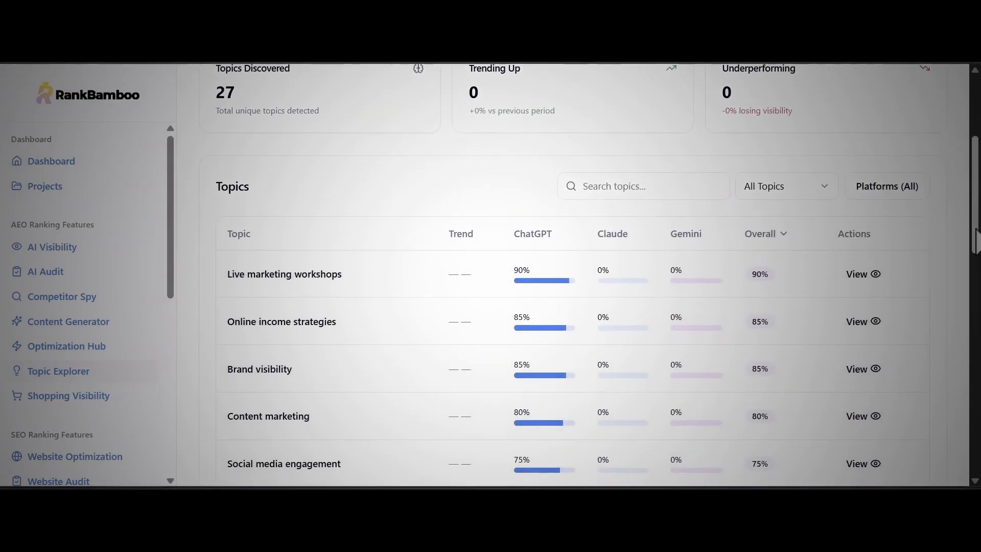
drag(975, 232, 970, 379)
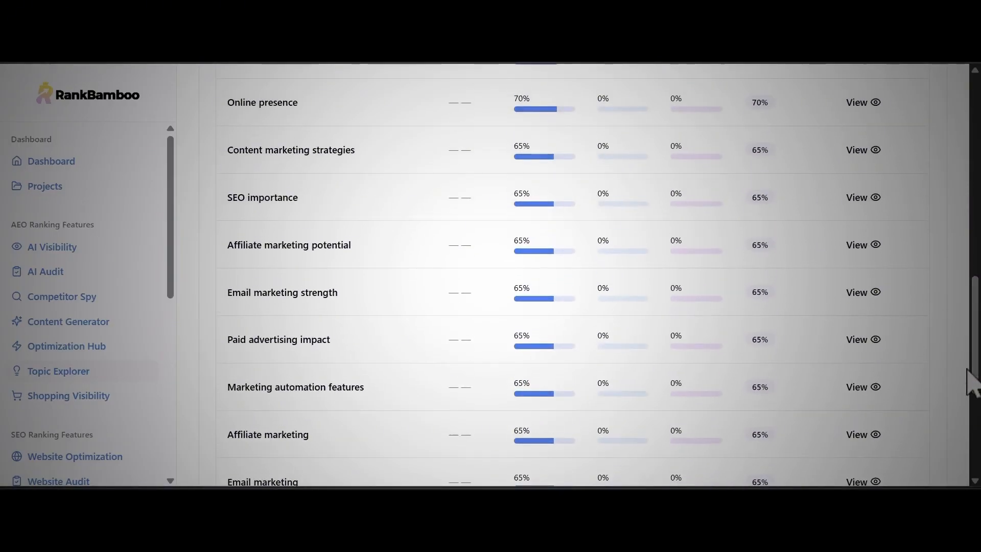
scroll(281, 235, up, 2)
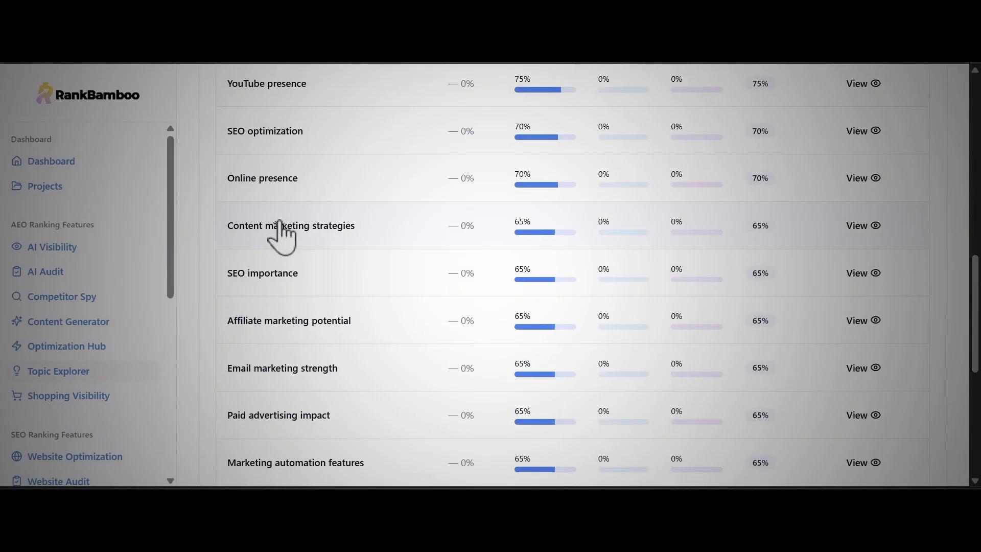
click(281, 225)
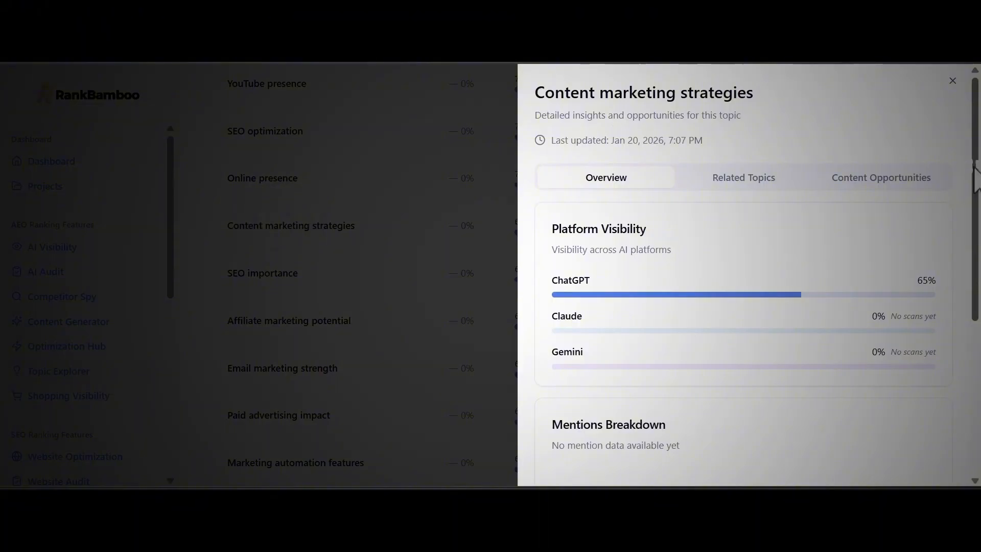
drag(975, 172, 975, 319)
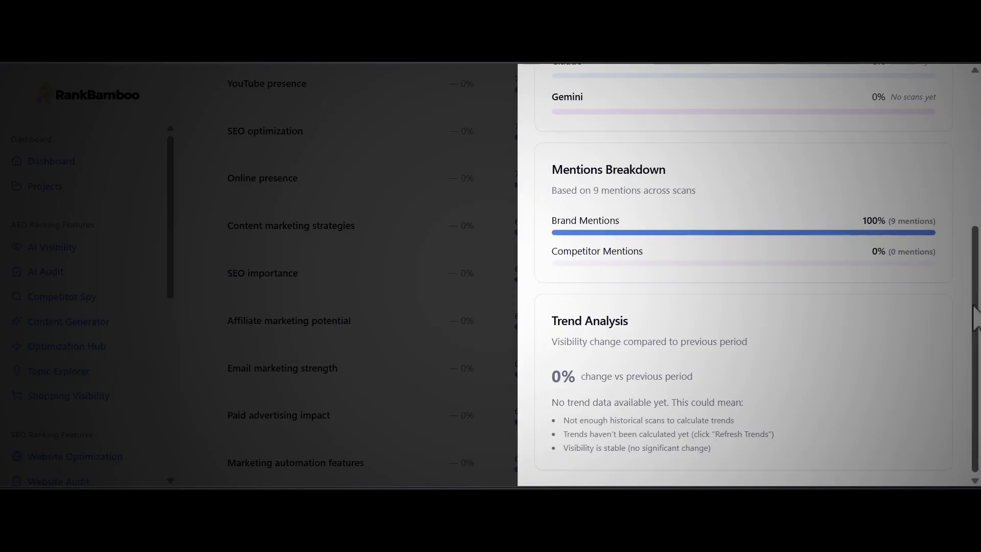
scroll(746, 256, up, 8)
click(747, 176)
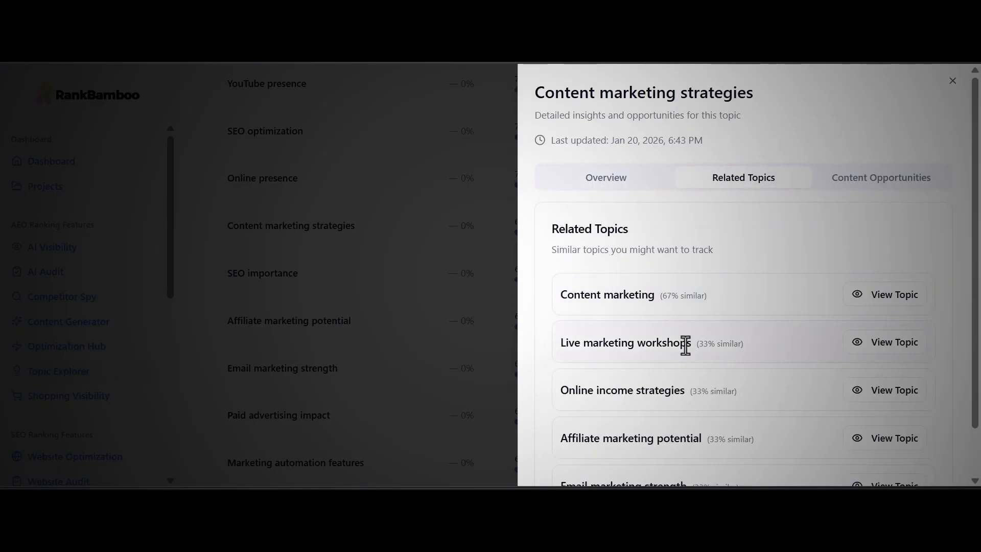
click(854, 177)
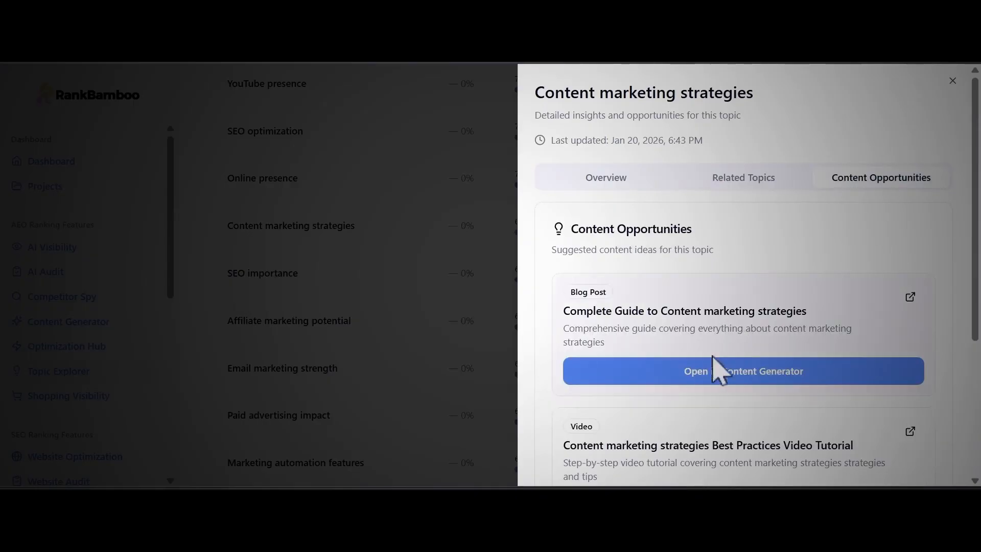
Generate content from the "Complete Guide to Content marketing strategies" idea as a How-to Guide with Authoritative tone and FAQ enabled.
click(708, 369)
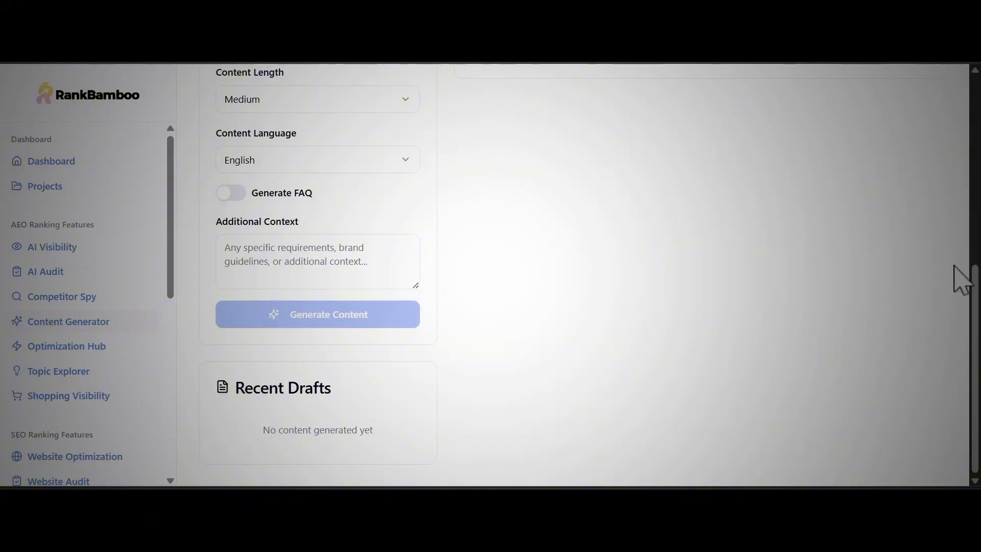
scroll(976, 332, up, 10)
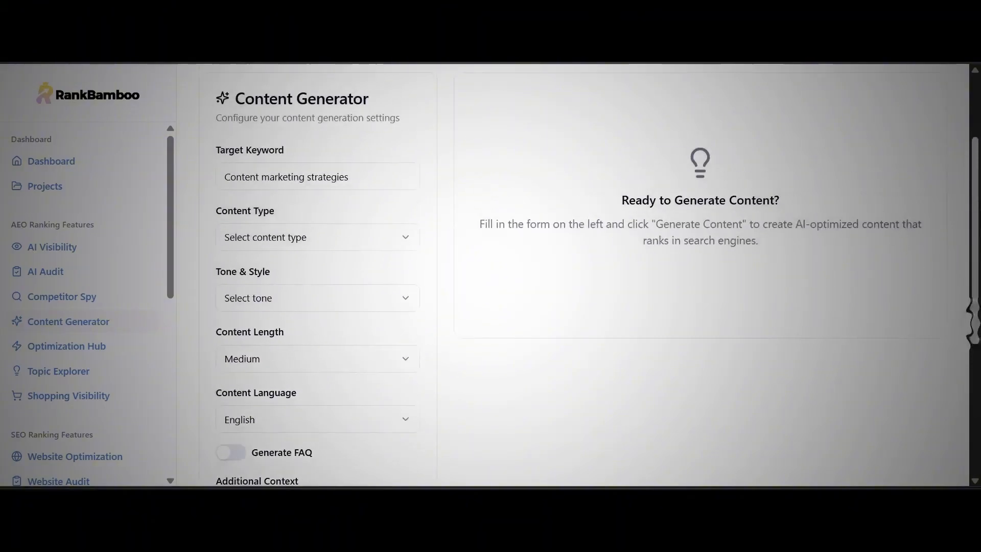
click(284, 359)
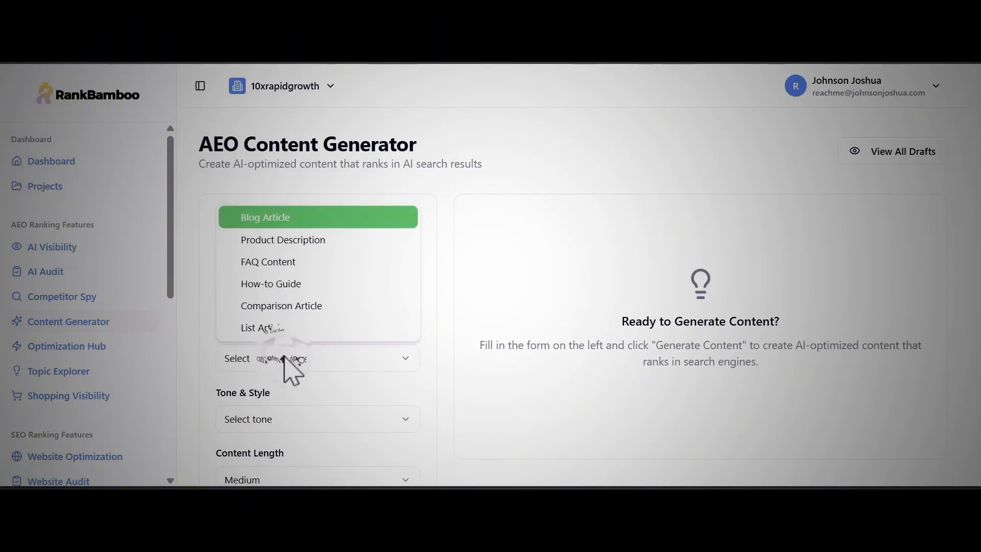
click(279, 286)
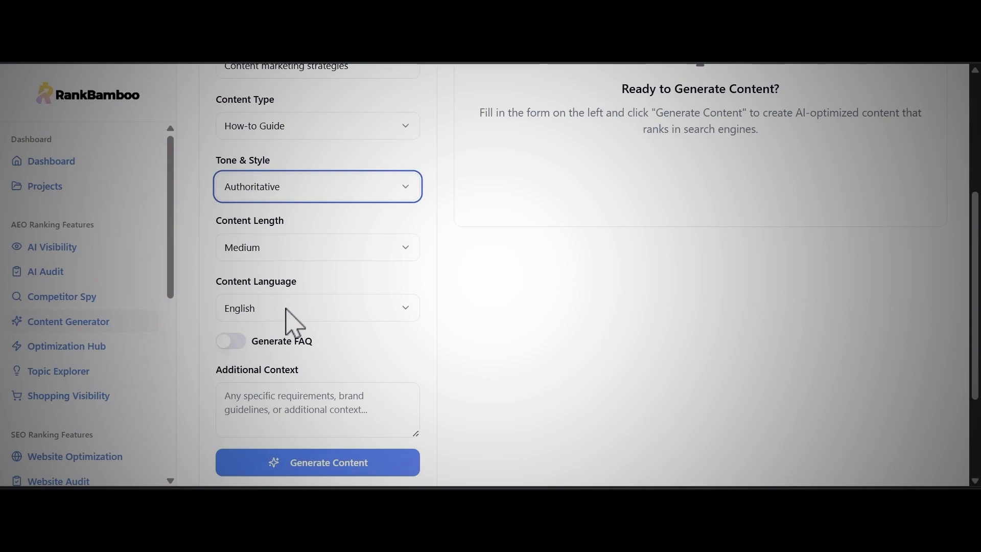
click(233, 340)
scroll(971, 306, down, 3)
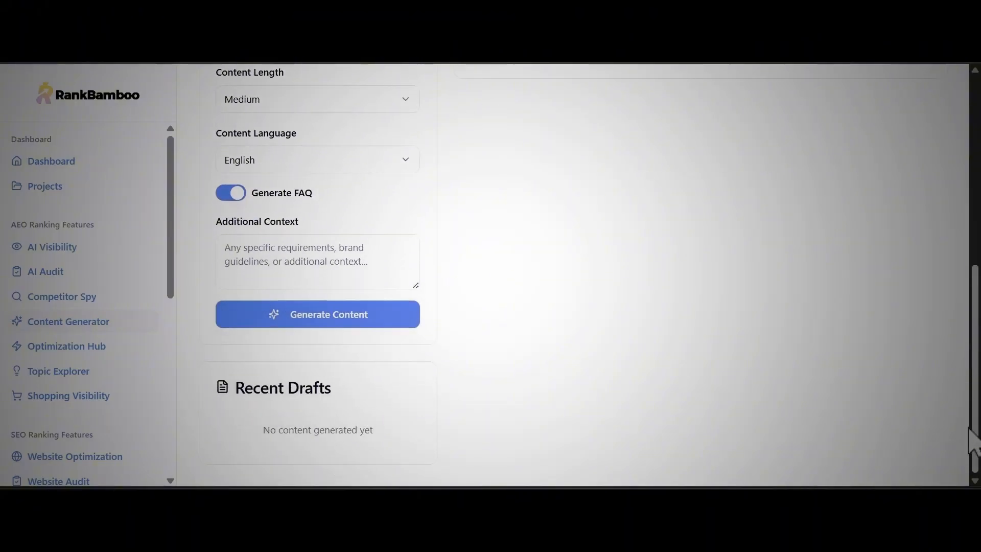
click(299, 317)
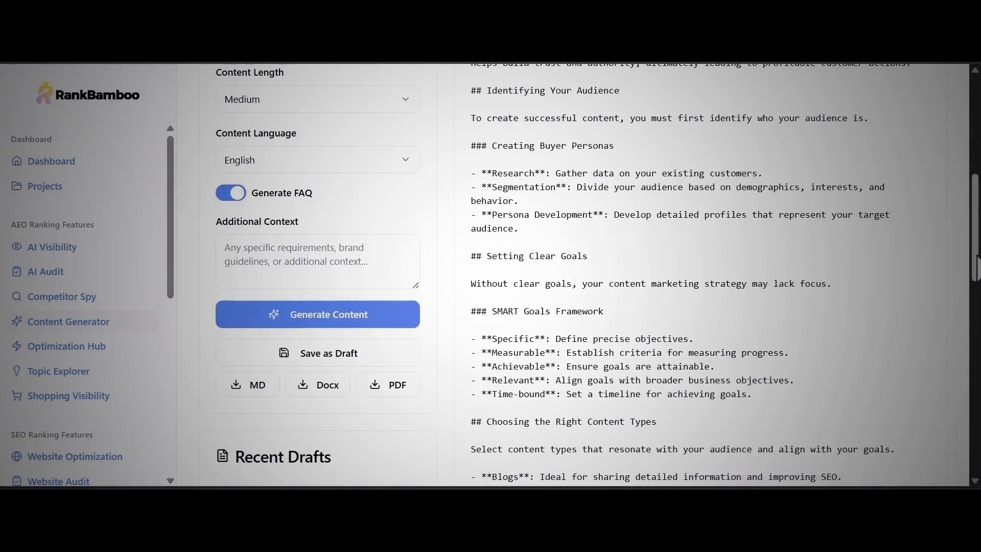
Look over the generated how-to guide and open its citations and sources.
drag(977, 250, 962, 123)
click(674, 209)
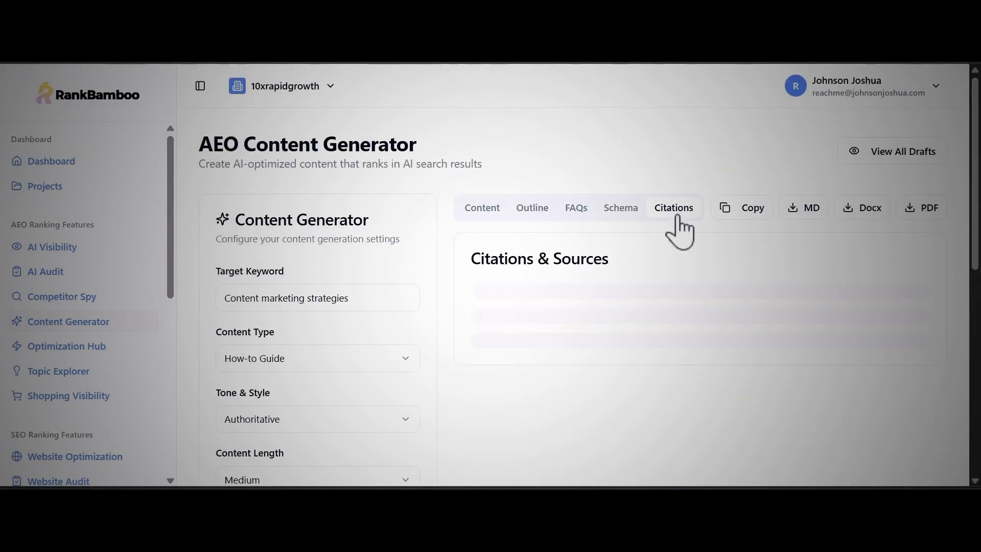
Copy the generated content marketing guide and export it as a PDF.
click(740, 211)
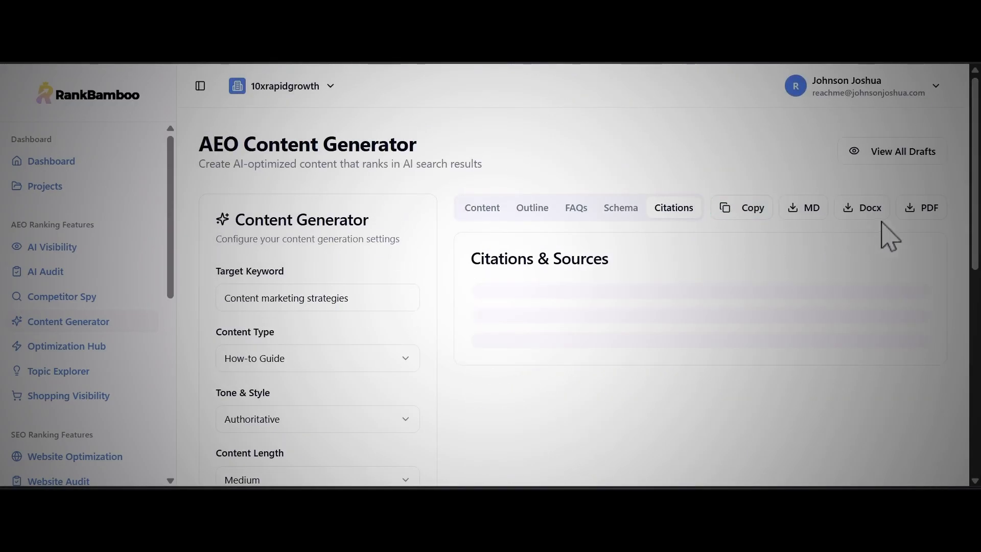
click(923, 210)
scroll(977, 214, down, 1)
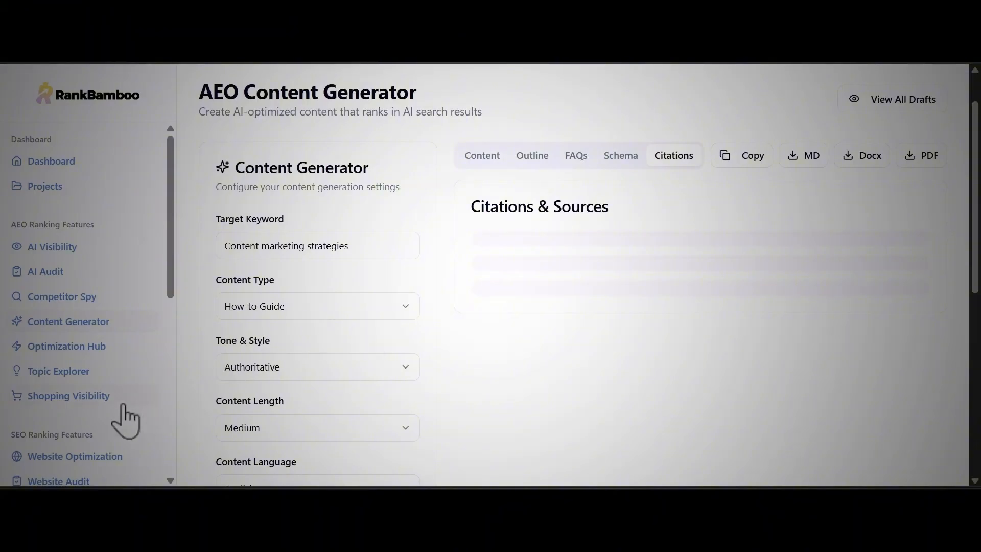
Add FashionNova's "Bucket Hat" to Shopping Visibility with its product URL and a price of 4 USD, and run a scan.
click(96, 401)
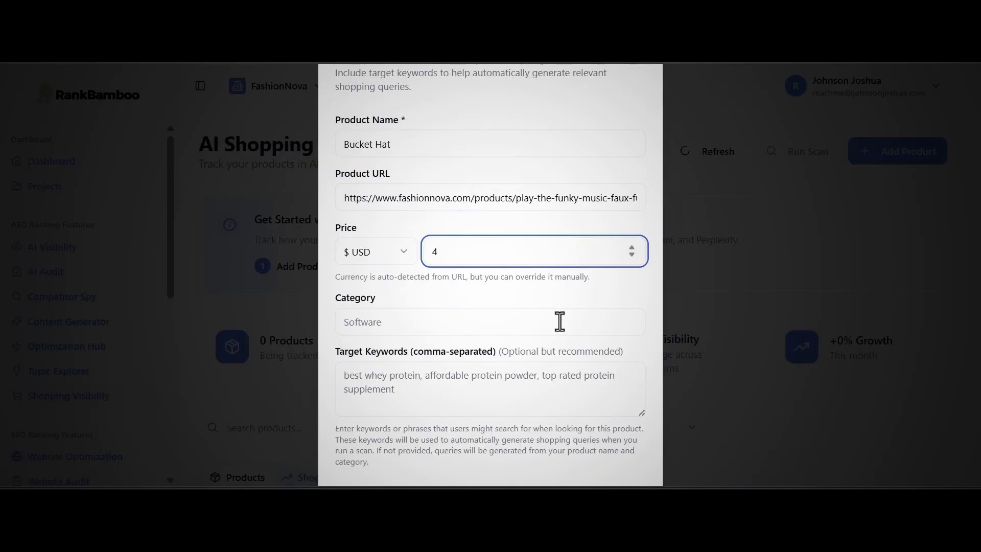
click(559, 320)
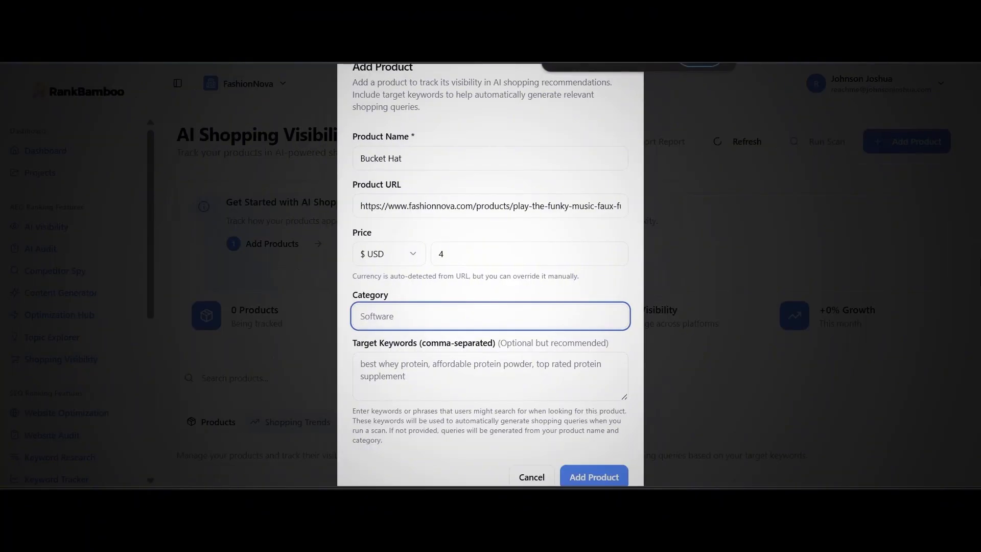
click(607, 480)
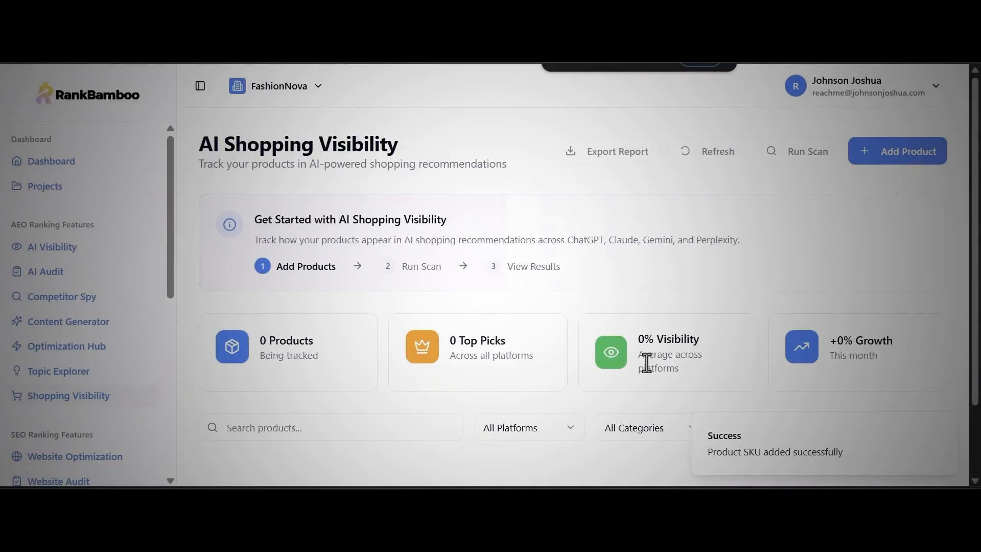
click(806, 151)
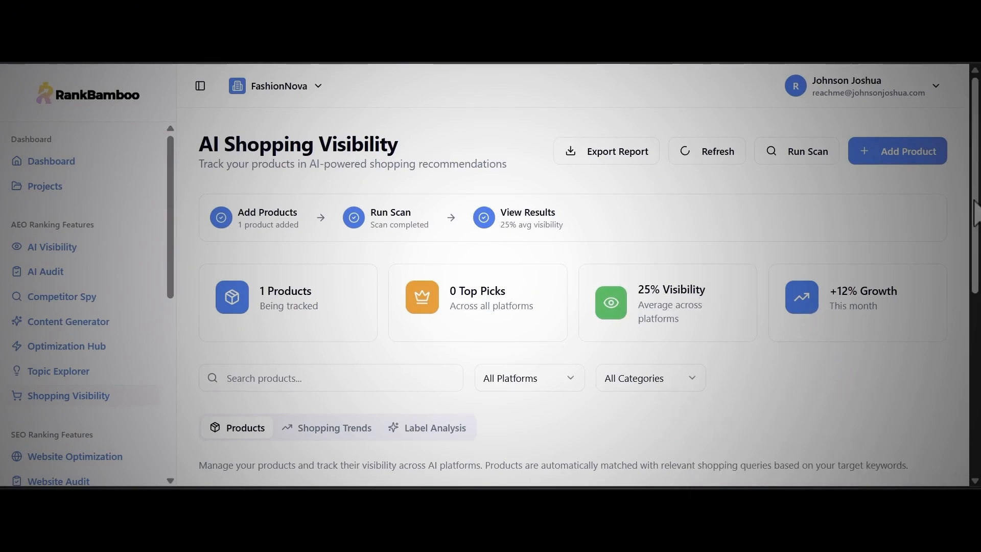
Review the Bucket Hat's visibility across AI platforms, its competing products, the shopping query trends and the label performance analysis.
scroll(974, 210, down, 7)
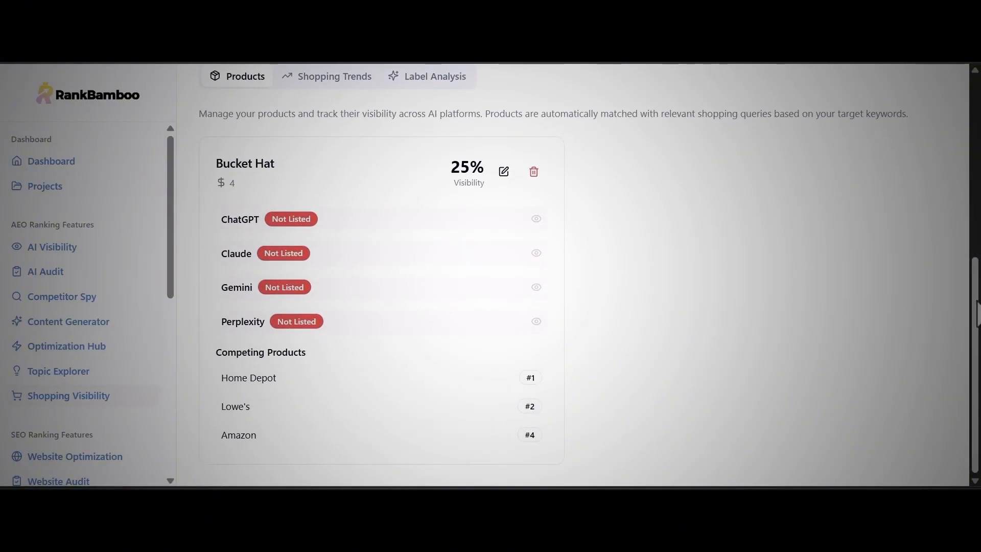
click(320, 272)
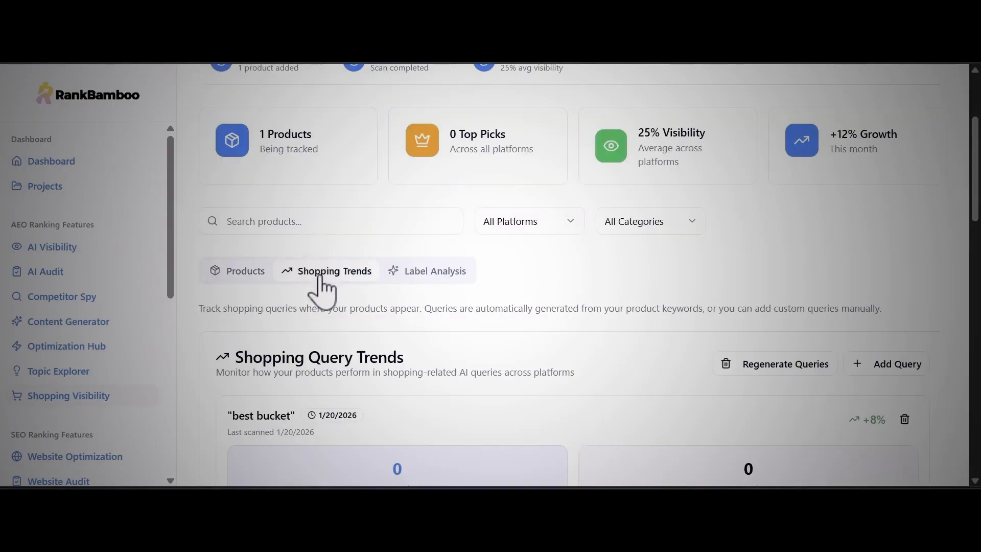
click(320, 271)
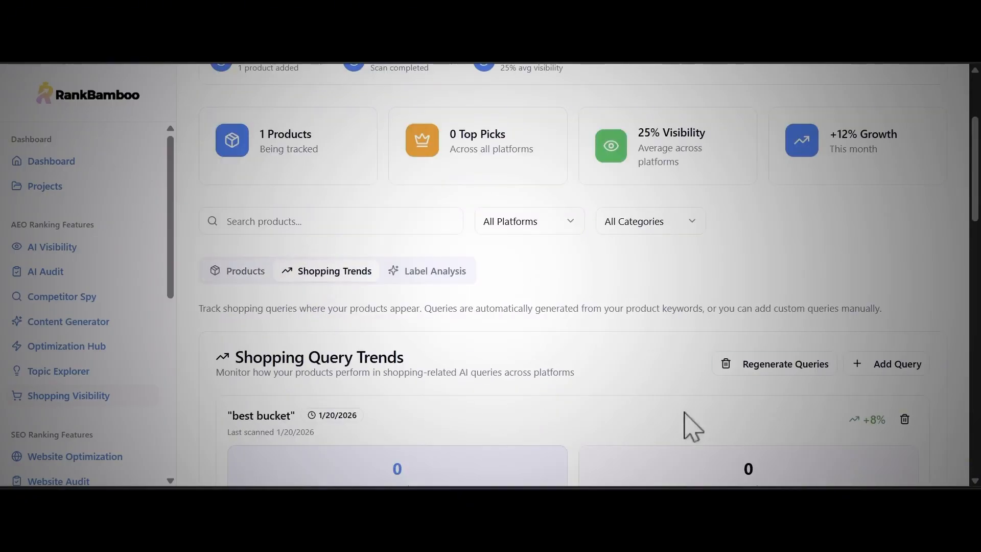
scroll(588, 306, down, 1)
click(443, 205)
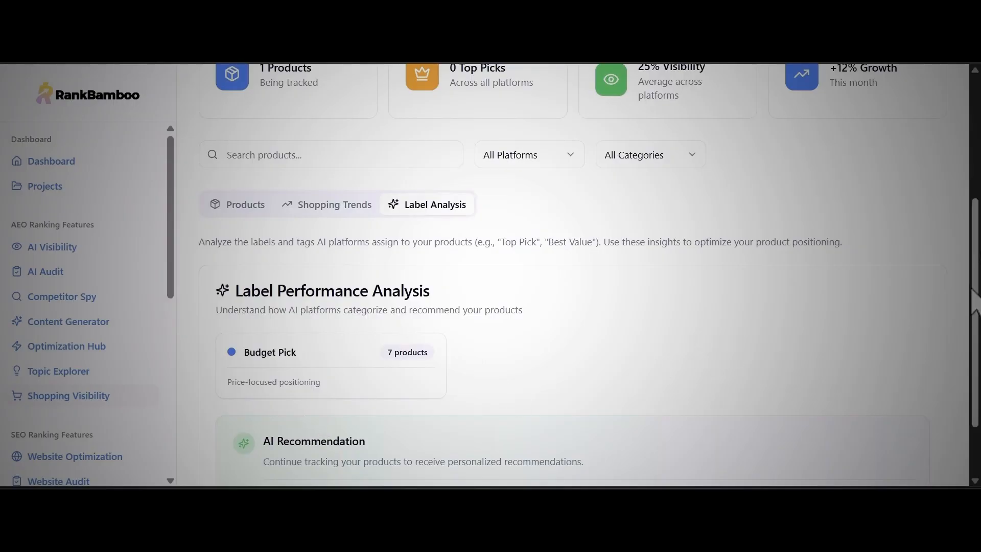
scroll(978, 306, down, 2)
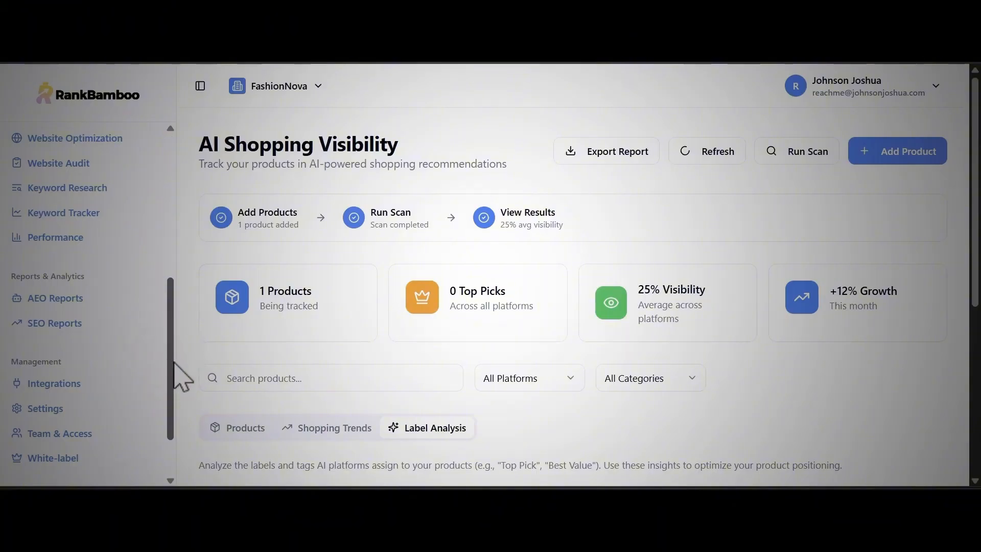
Go to the SEO ranking features and check the WordPress integration's connection status and setup instructions.
drag(175, 361, 179, 313)
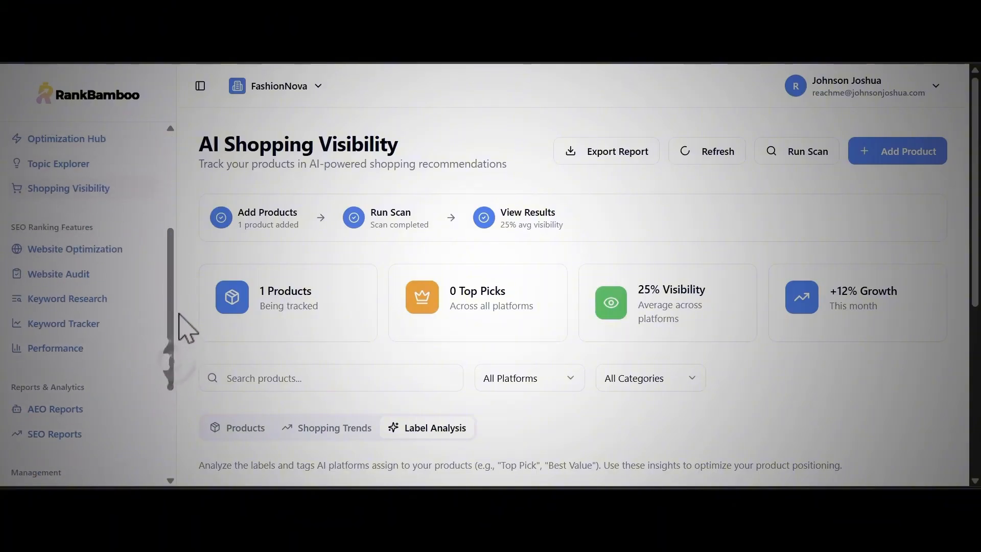
click(90, 249)
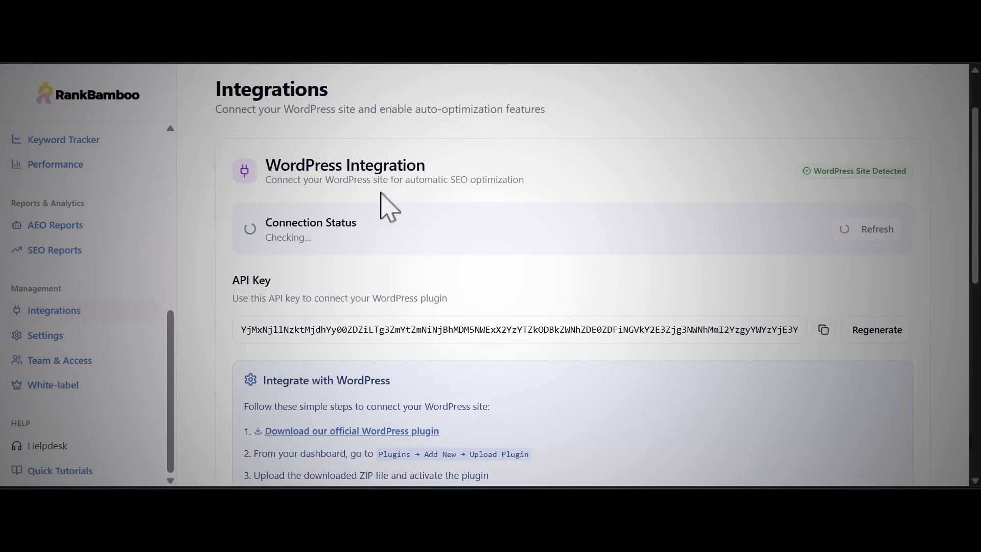
drag(976, 204, 977, 296)
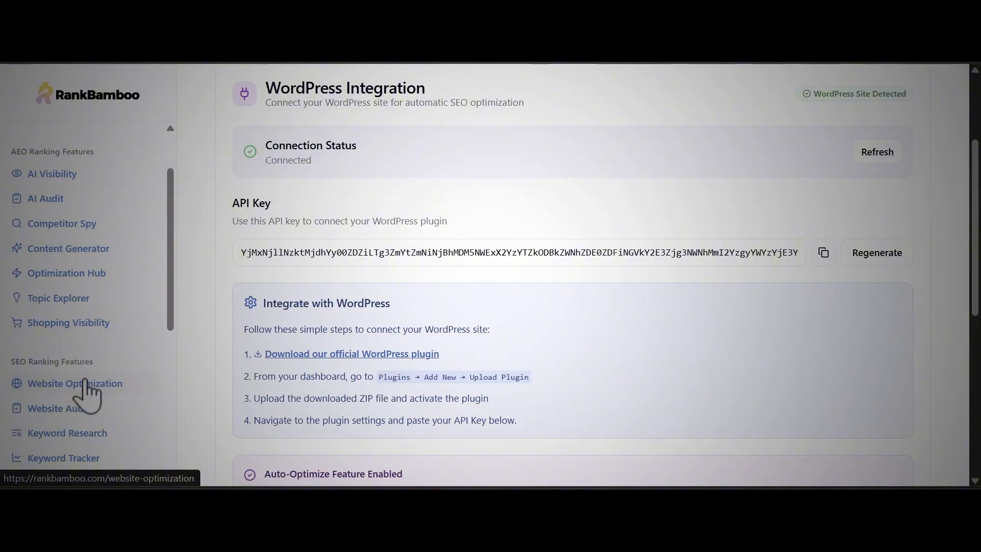
click(78, 385)
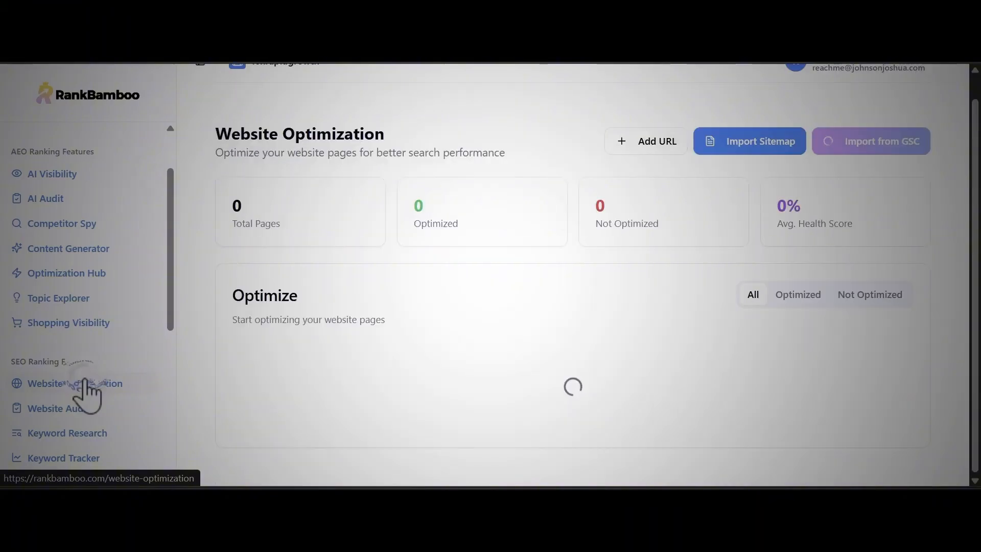
click(502, 179)
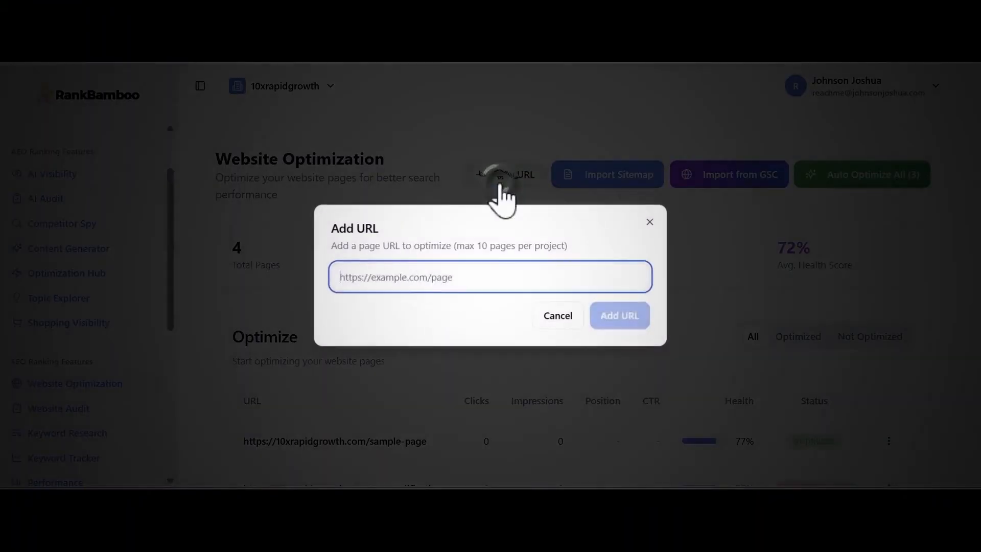
text(https://10xrapifgrowth.com)
click(628, 322)
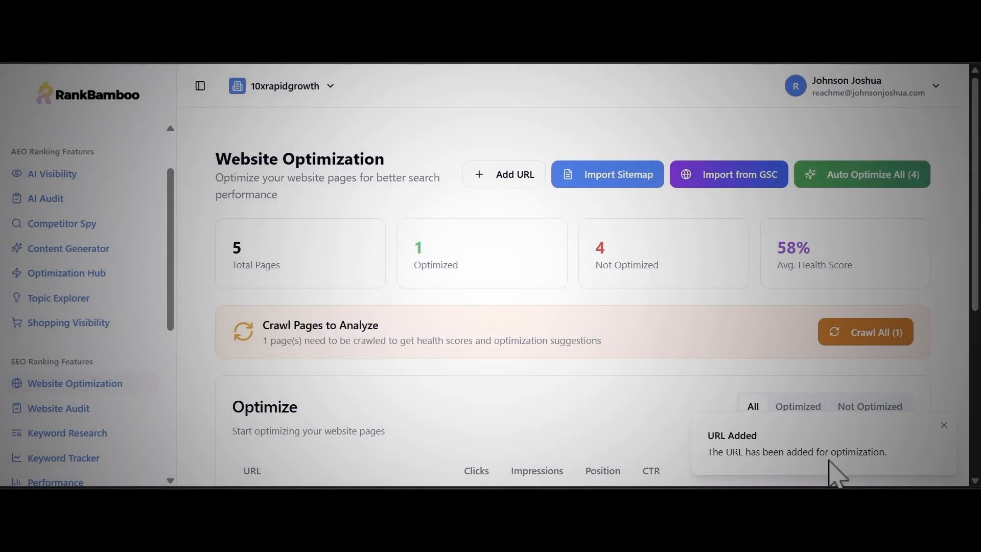
Look over the list of pages under optimization and the actions available for the pre-qualification page.
scroll(722, 451, down, 5)
click(890, 313)
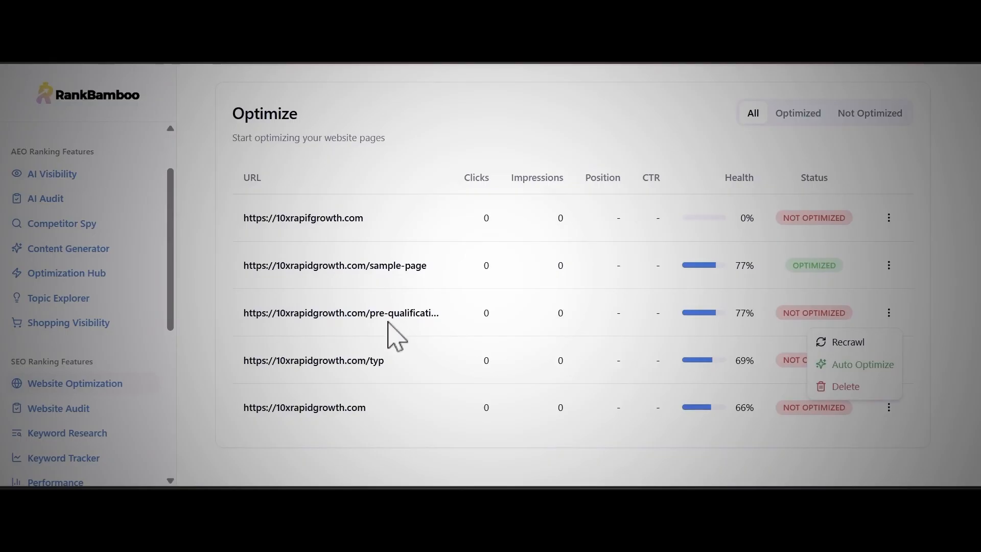
scroll(397, 333, up, 4)
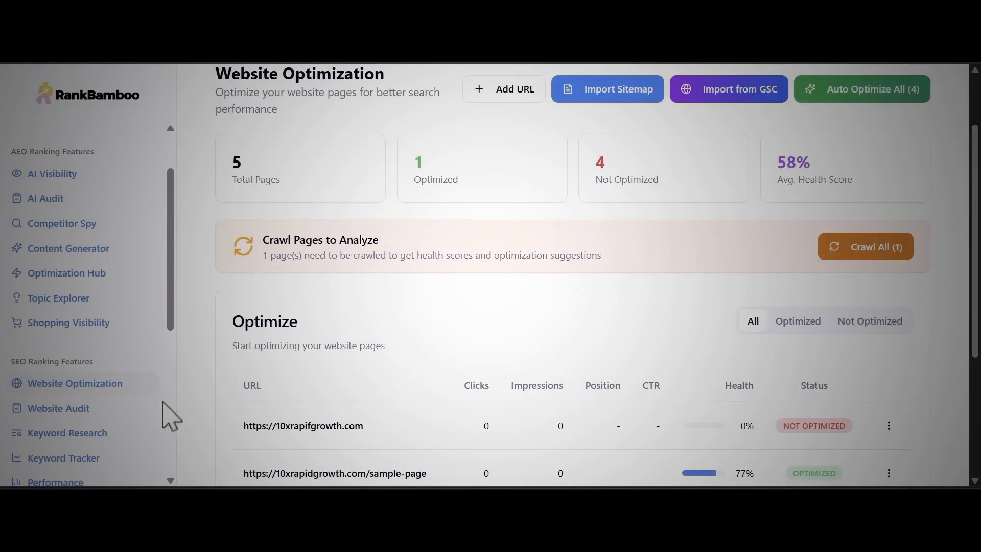
Examine the website audit's overview and health score, and open the Missing Meta Descriptions issue.
click(53, 418)
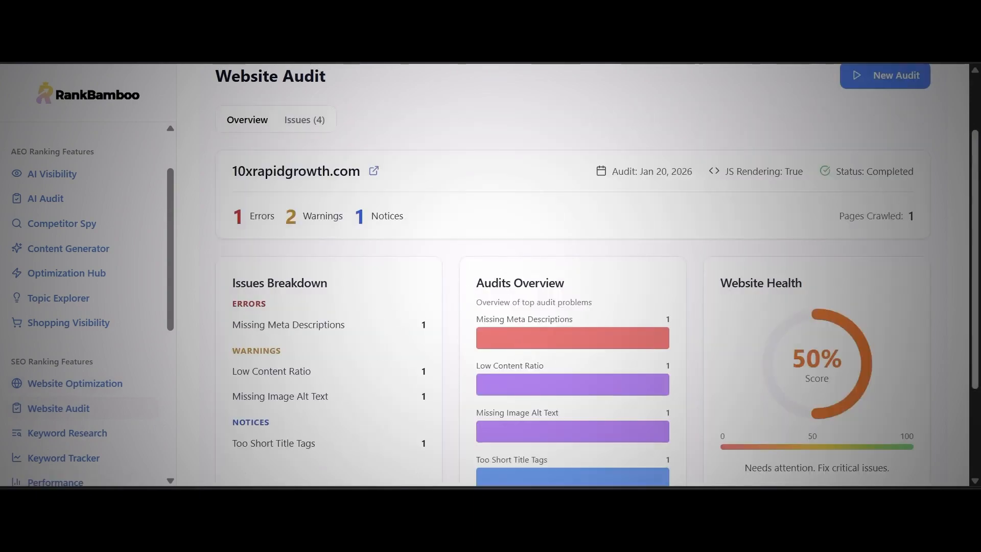
scroll(977, 203, down, 2)
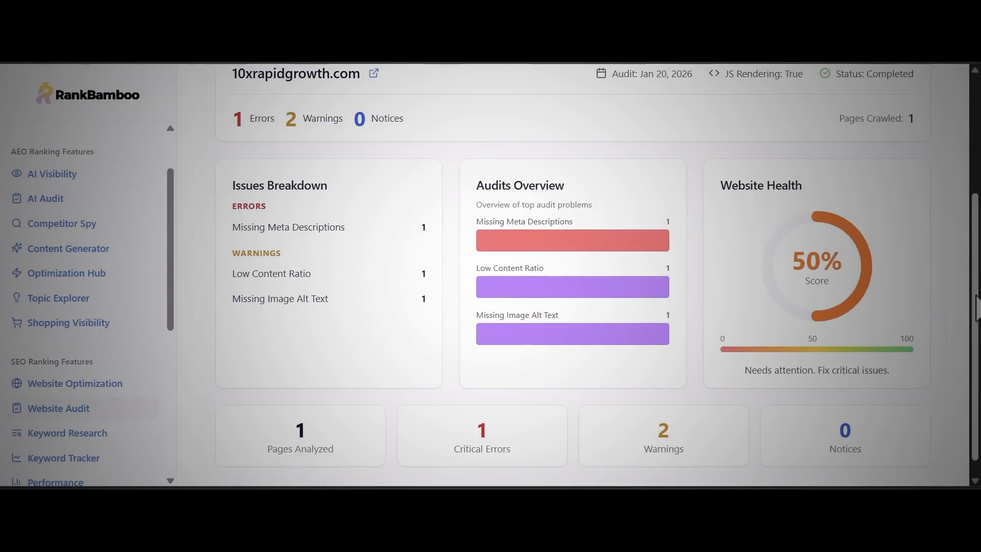
drag(977, 302, 974, 152)
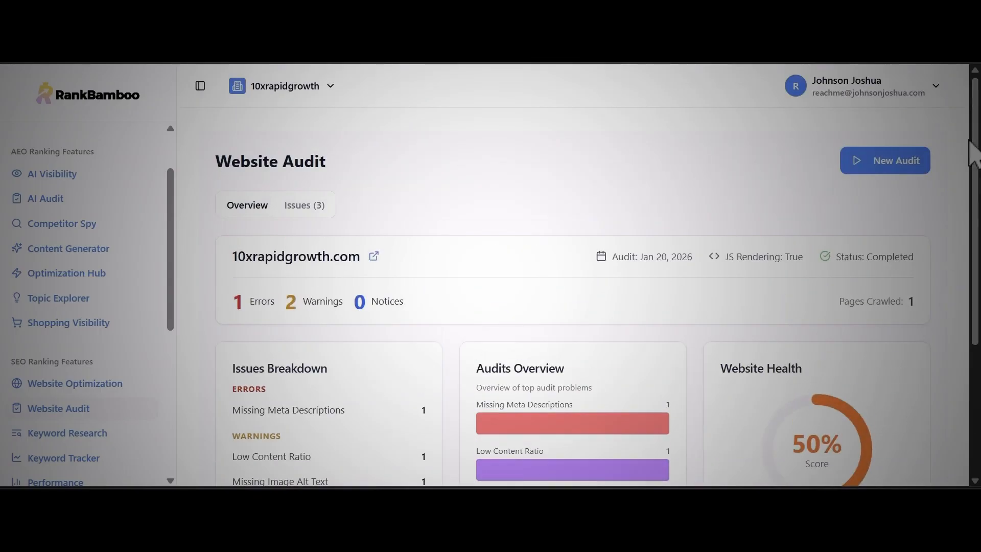
click(305, 205)
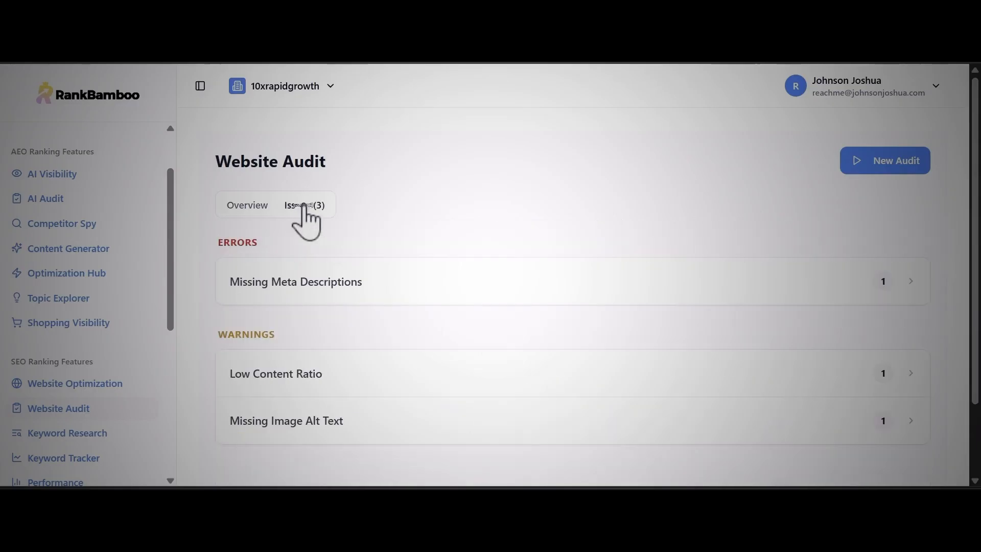
click(904, 282)
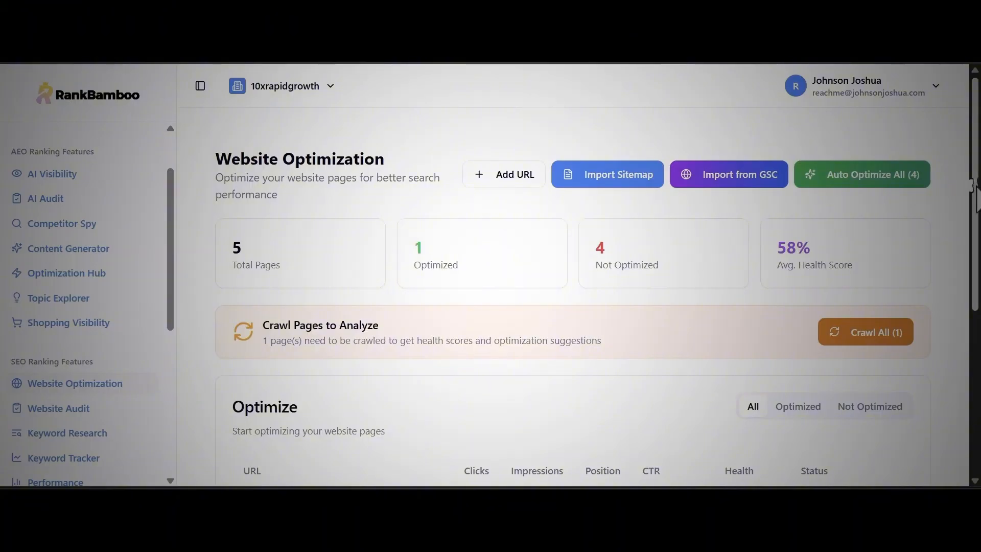
Auto-optimize the 10xrapidgrowth.com pre-qualification page and check the new website audit's overview and issues.
scroll(451, 422, down, 5)
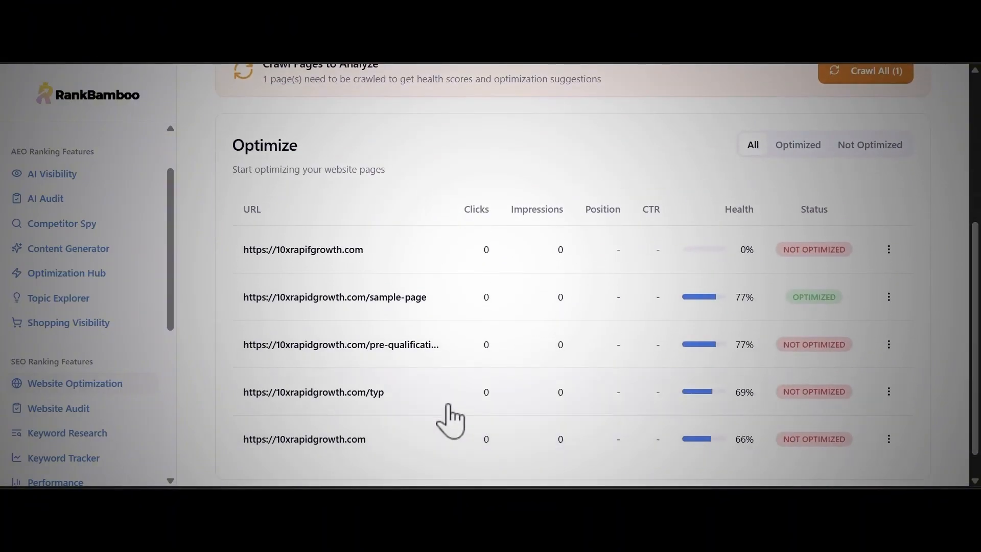
click(889, 346)
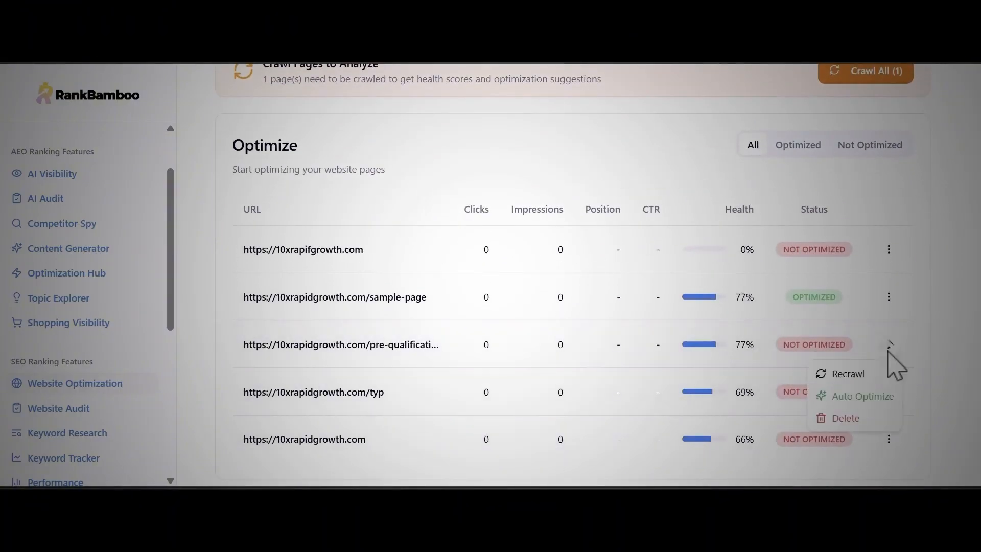
click(857, 396)
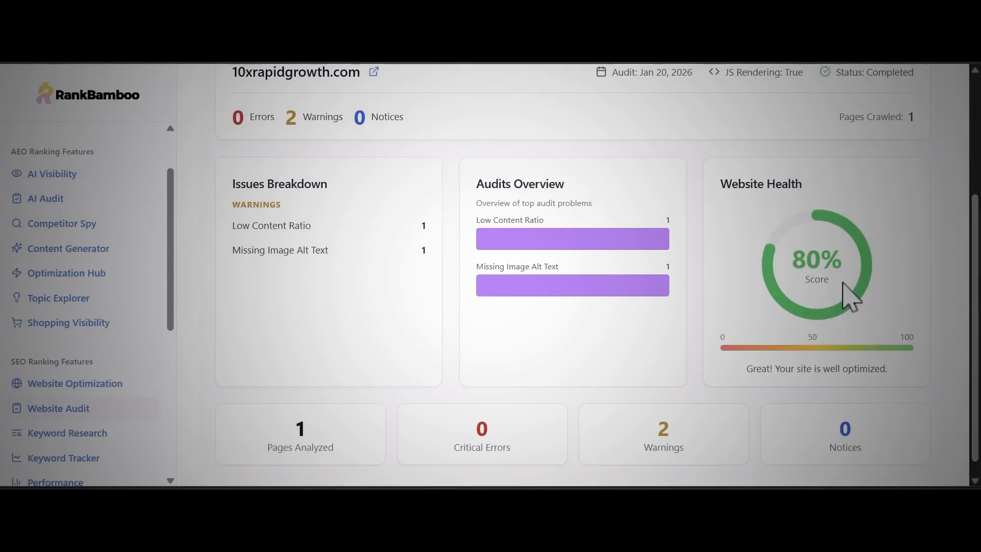
drag(975, 322, 965, 204)
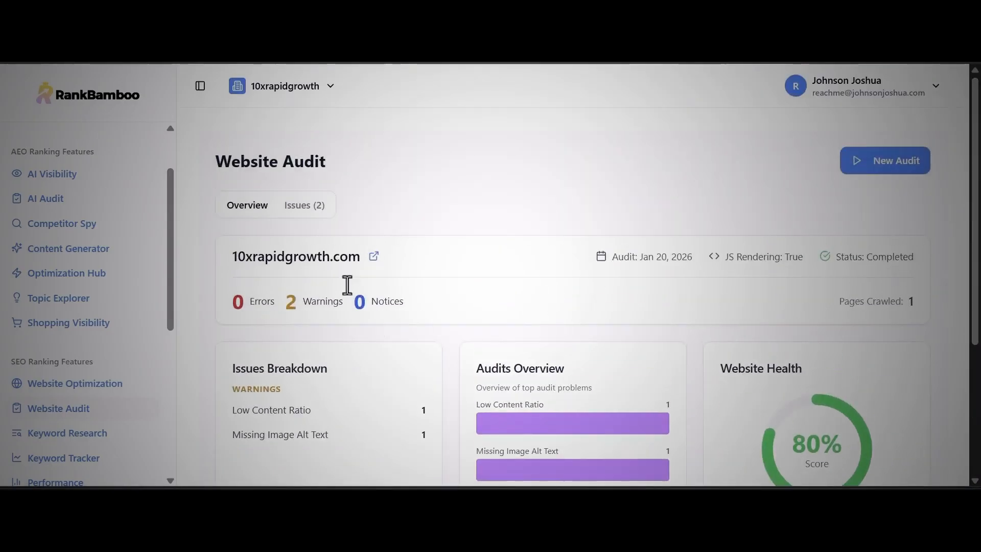
click(305, 206)
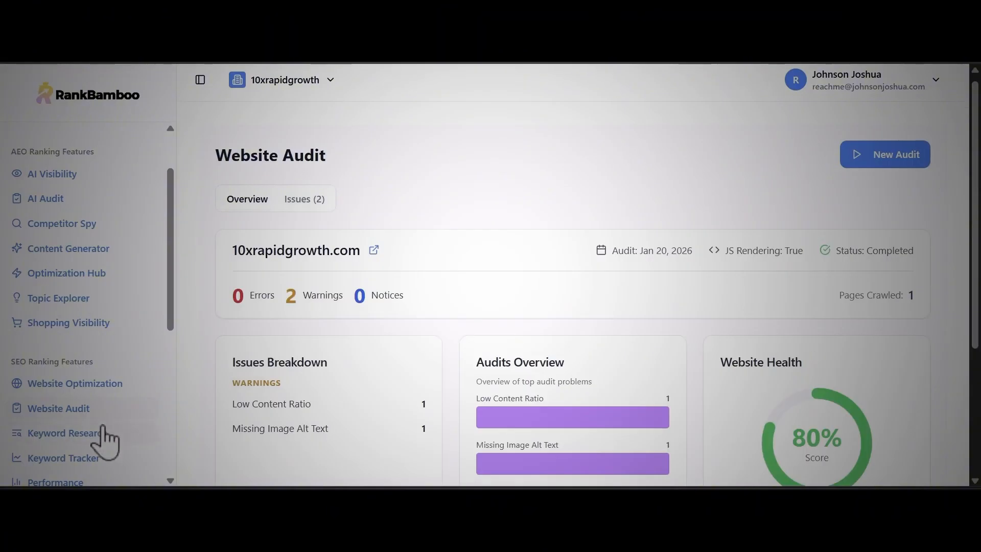
Research the keyword "content marketing strategies" for the United States in English and review its metrics, audience estimates and top ten results.
click(92, 433)
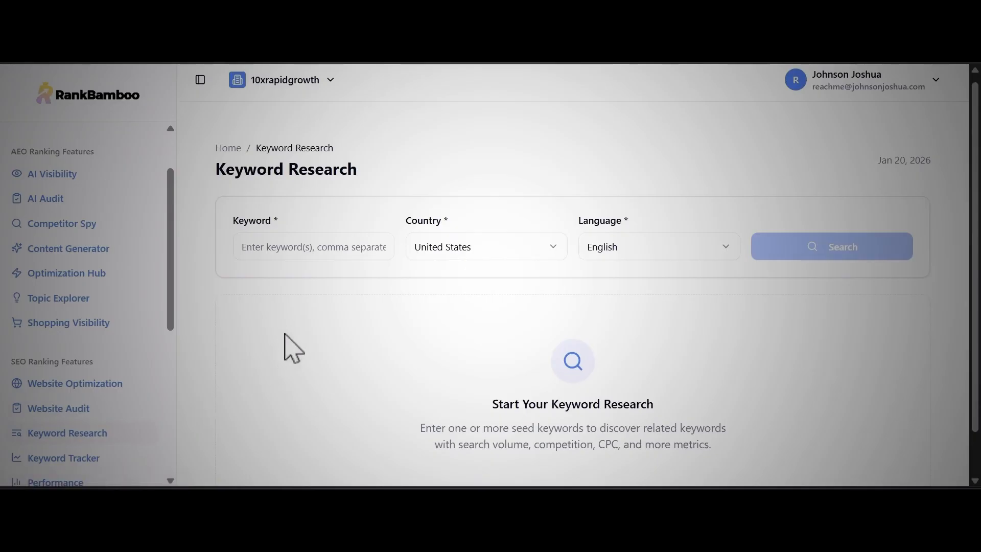
click(276, 247)
text(content marketing strategies)
key(Return)
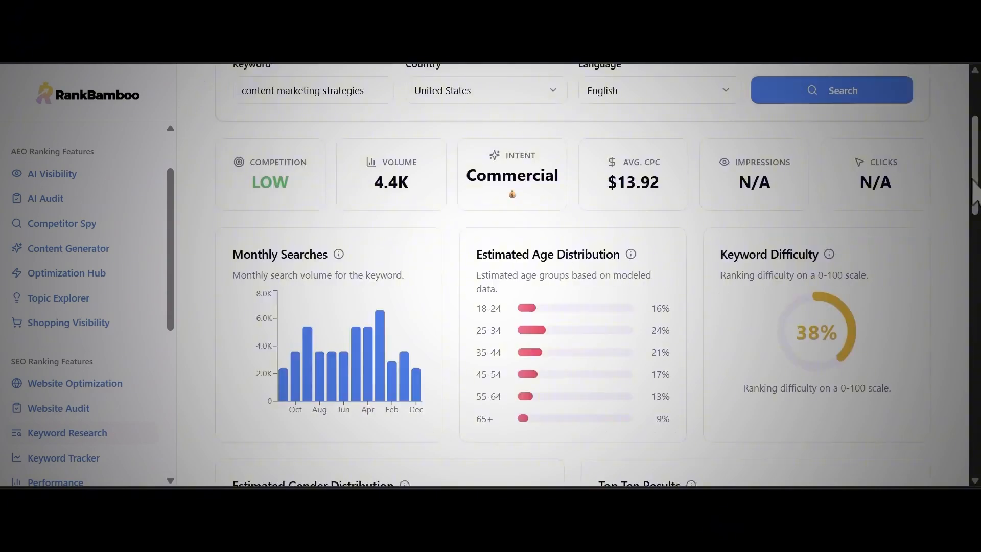
drag(973, 180, 965, 237)
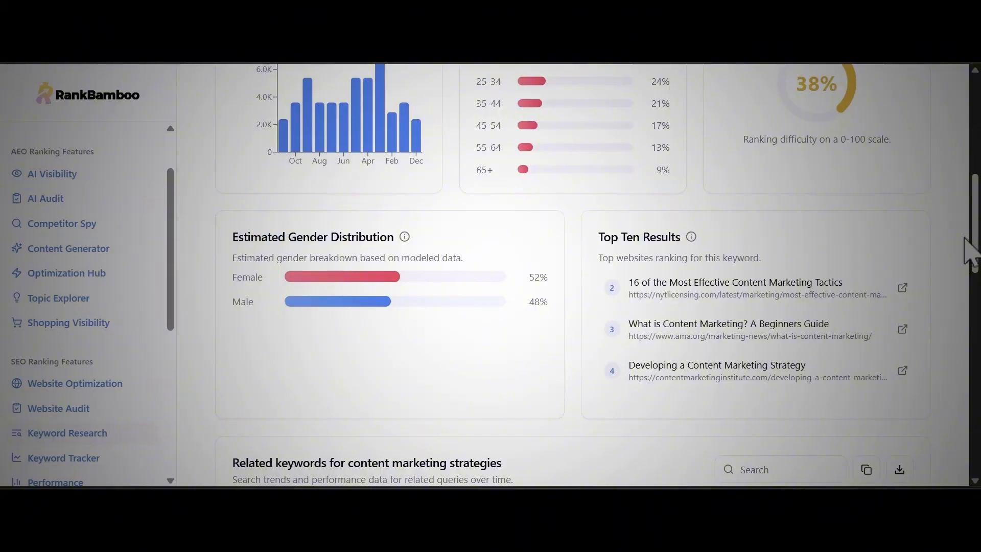
scroll(966, 255, down, 2)
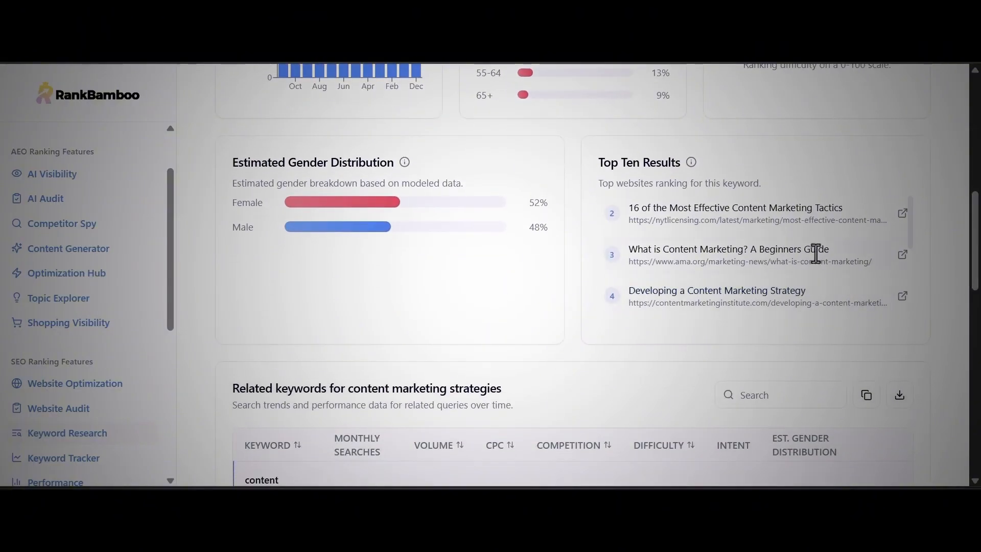
click(44, 371)
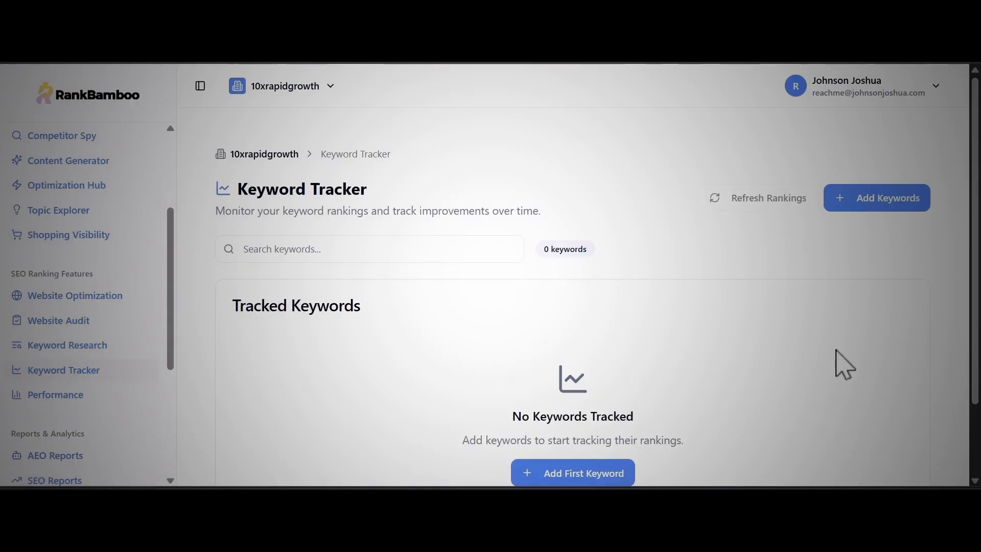
click(588, 475)
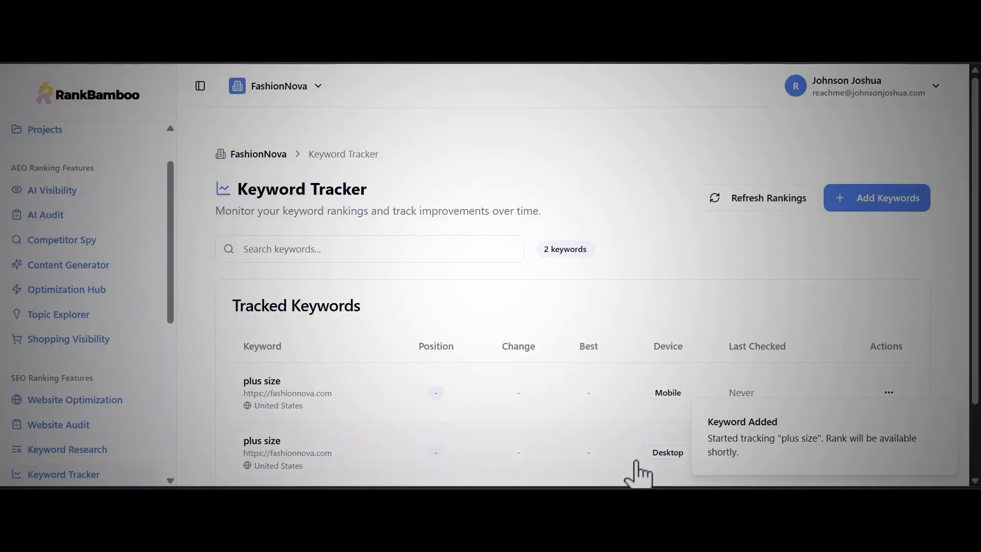
Review FashionNova's tracked keywords and the search performance overview.
scroll(639, 460, down, 2)
scroll(94, 427, down, 6)
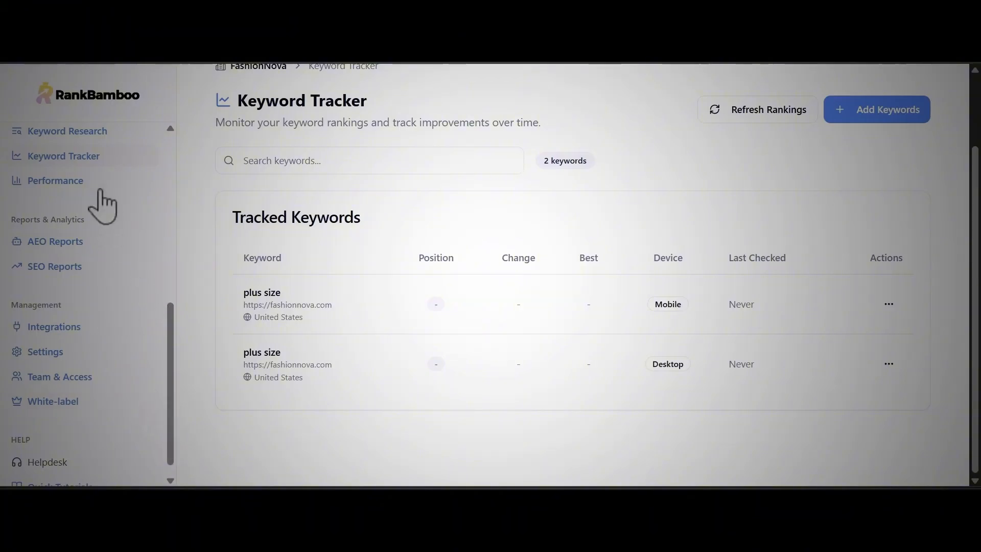
click(69, 183)
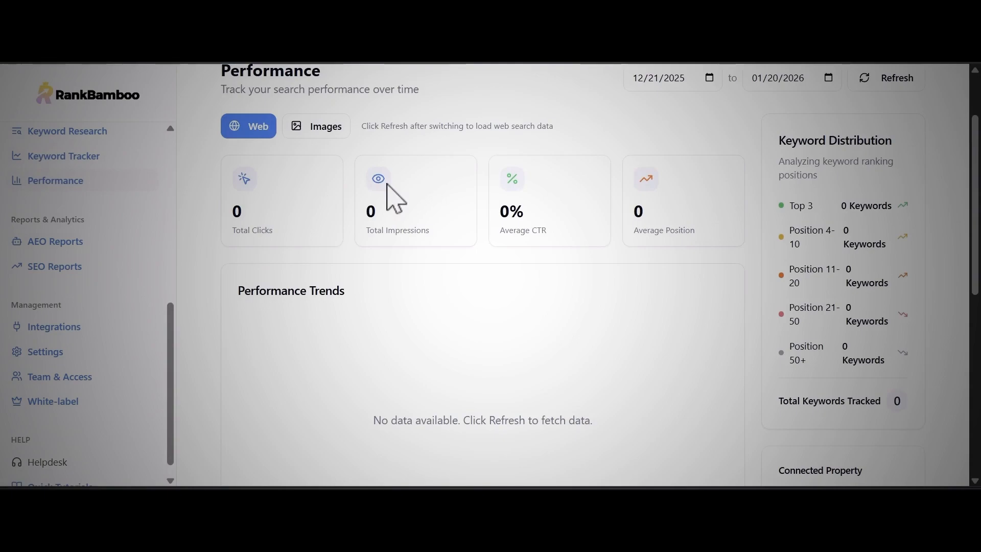
Generate an AEO report for FashionNova with the Detailed Analytics template, covering Jan 13, 2026 to Jan 20, 2026.
click(58, 242)
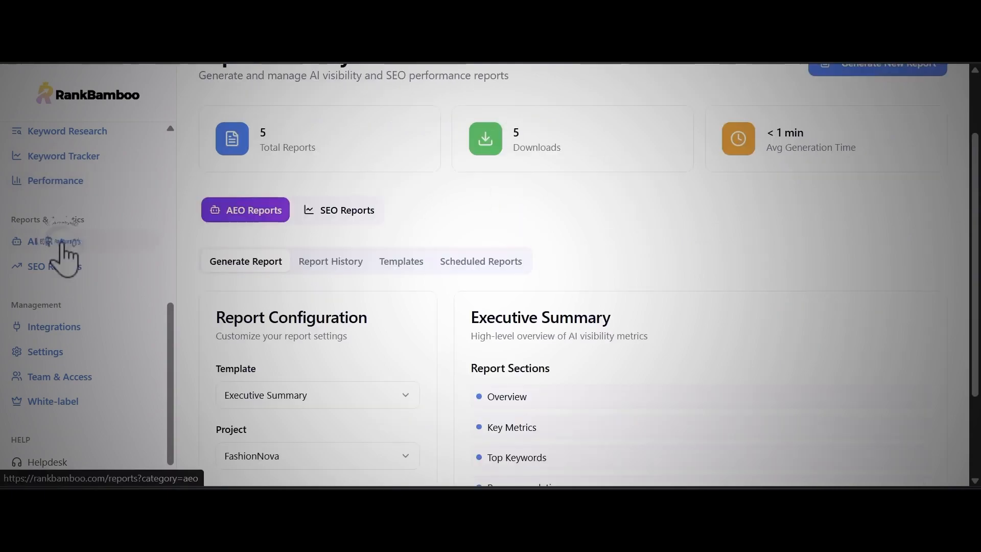
click(381, 396)
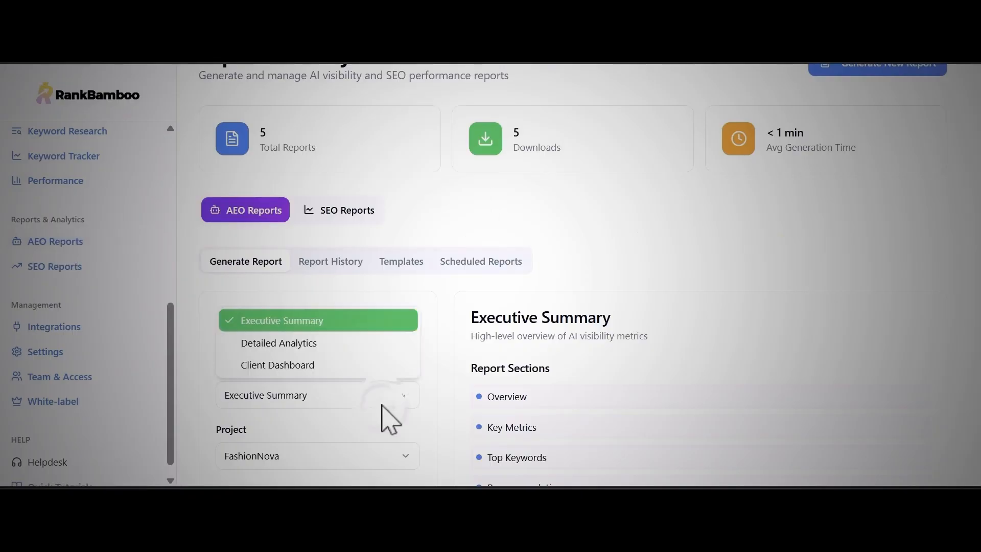
click(356, 352)
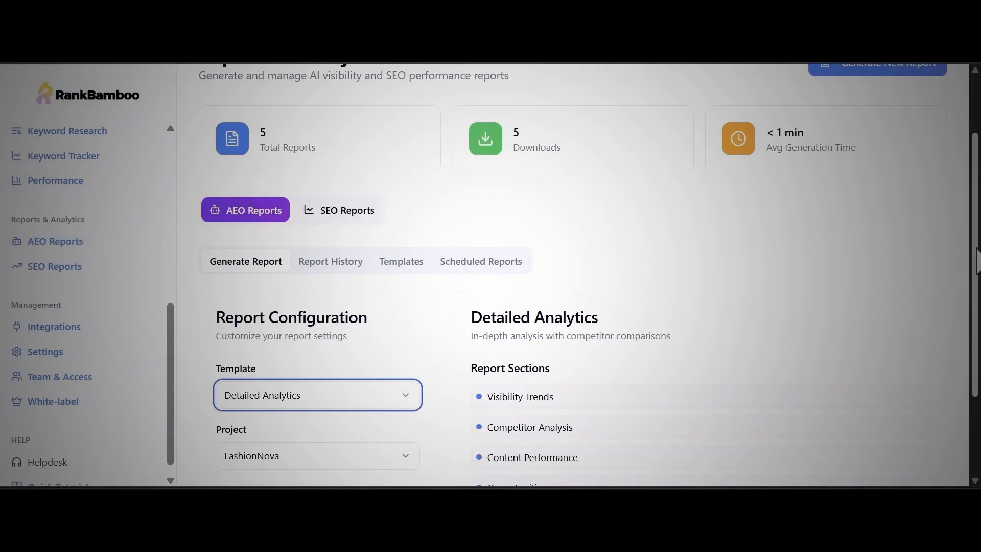
scroll(976, 261, down, 3)
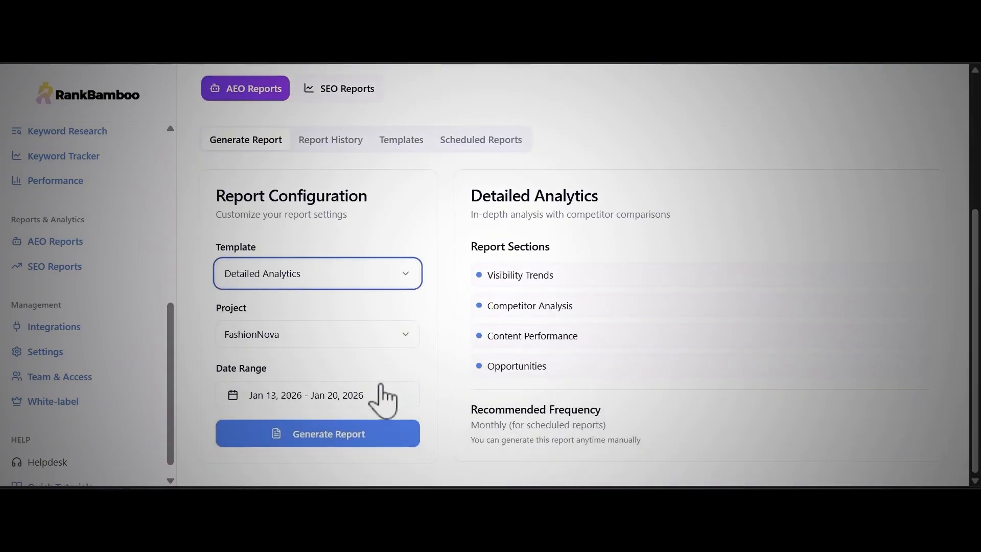
click(338, 442)
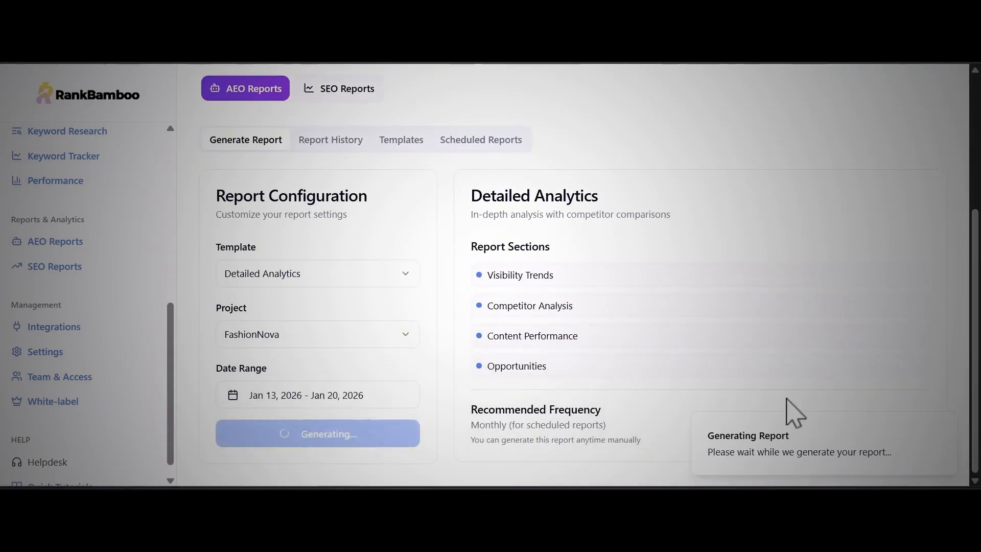
Examine the available AEO and SEO report templates and the sections each one includes.
click(321, 299)
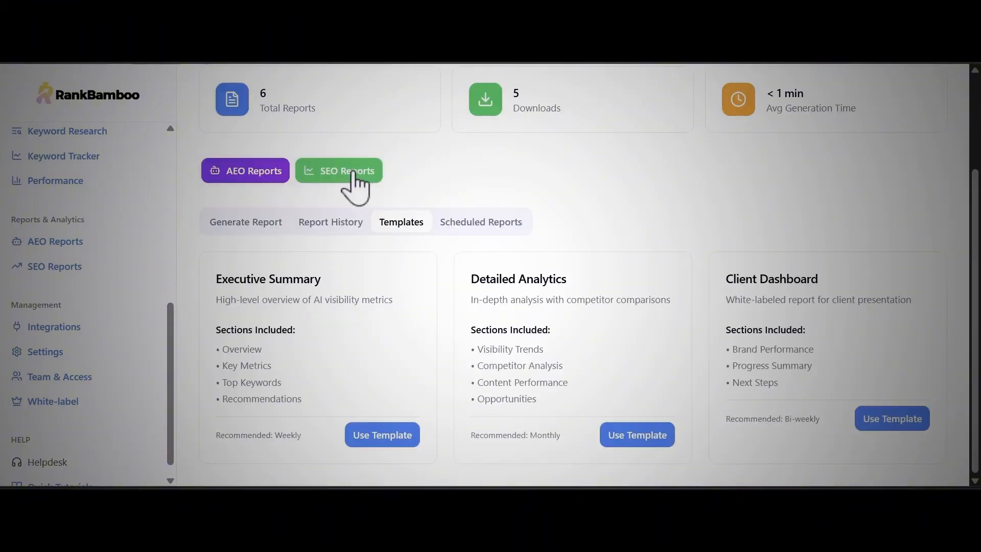
click(350, 175)
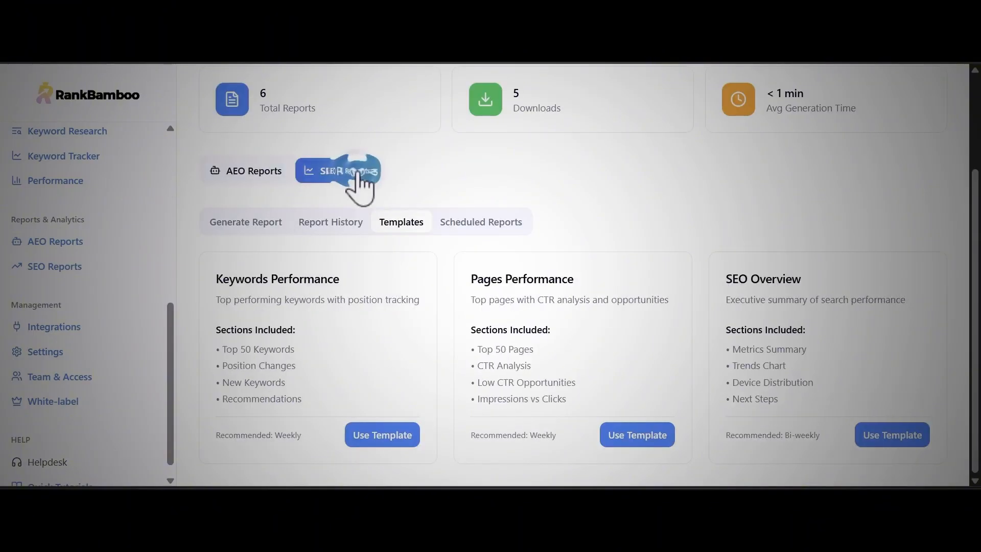